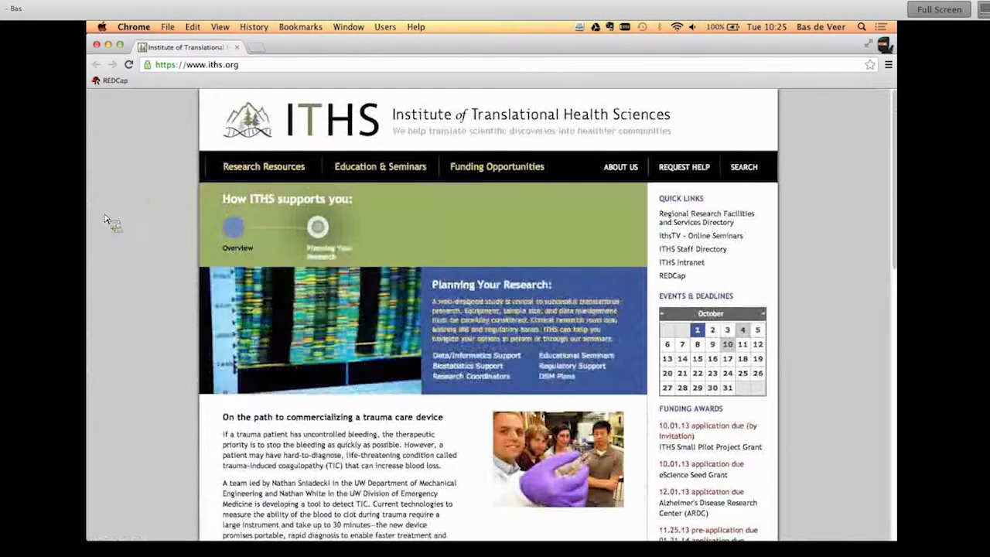
Step: Go to REDCap from the ITHS site and sign in with University of Washington as the affiliation
click(116, 82)
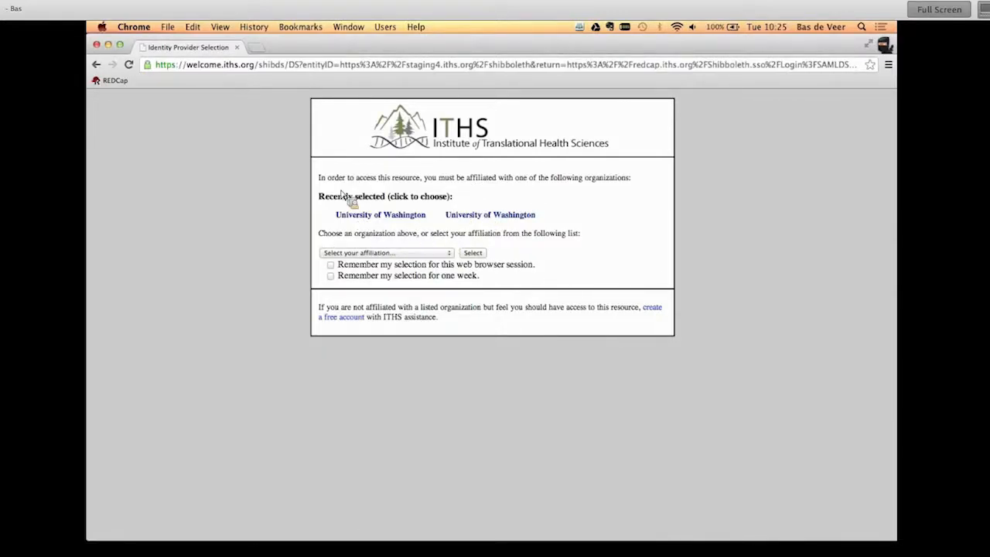
click(452, 255)
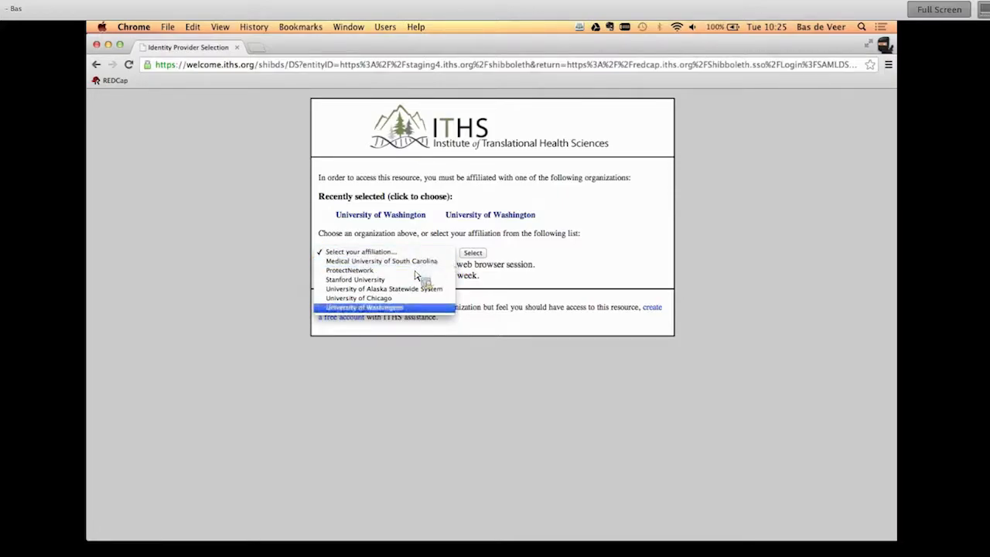
click(403, 308)
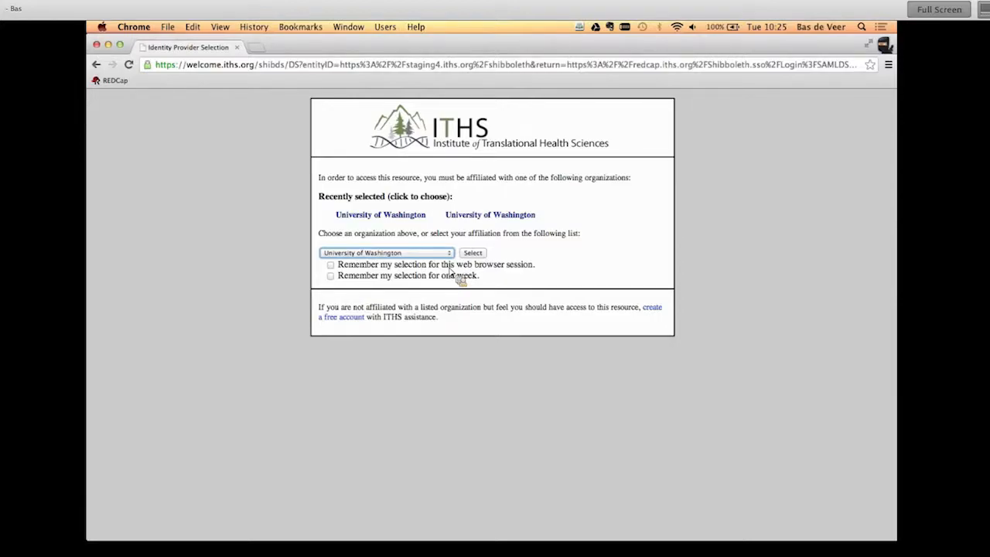
click(485, 255)
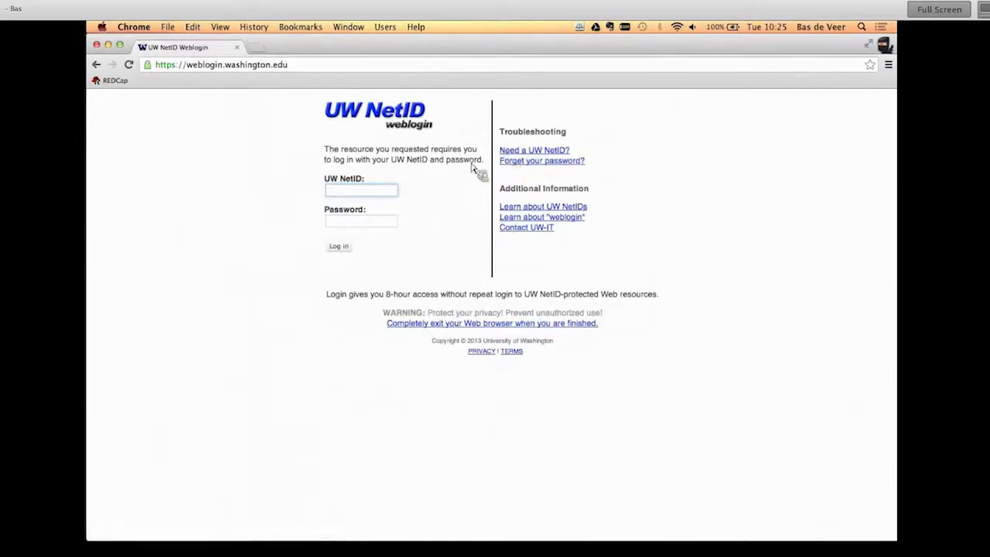
Step: Enter the UW NetID and account password on the weblogin page to reach REDCap's home page
text(bdeveer)
key(Tab)
text(••••••••••••••)
key(Return)
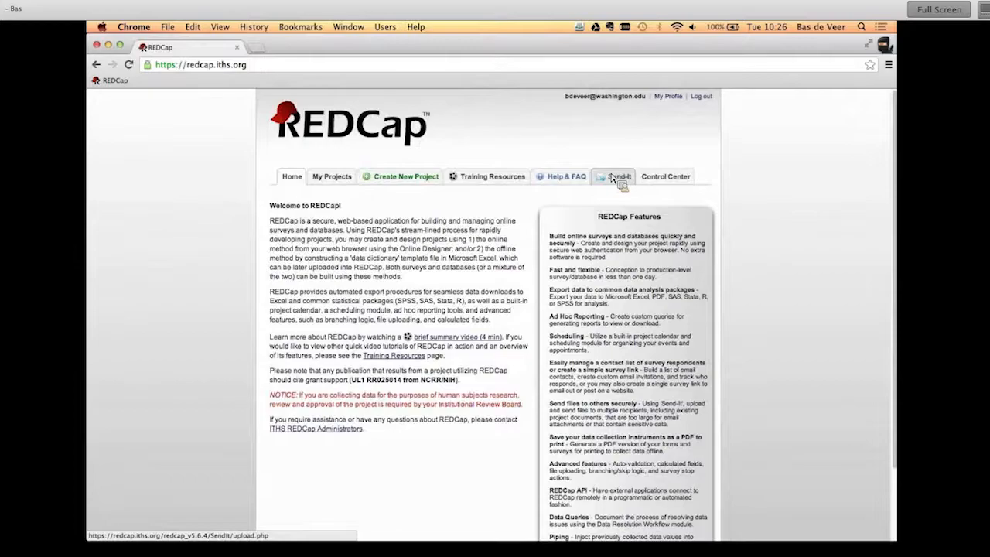
Step: Look through the My Projects list, then bring up the Create New Project form
click(346, 181)
scroll(369, 224, down, 8)
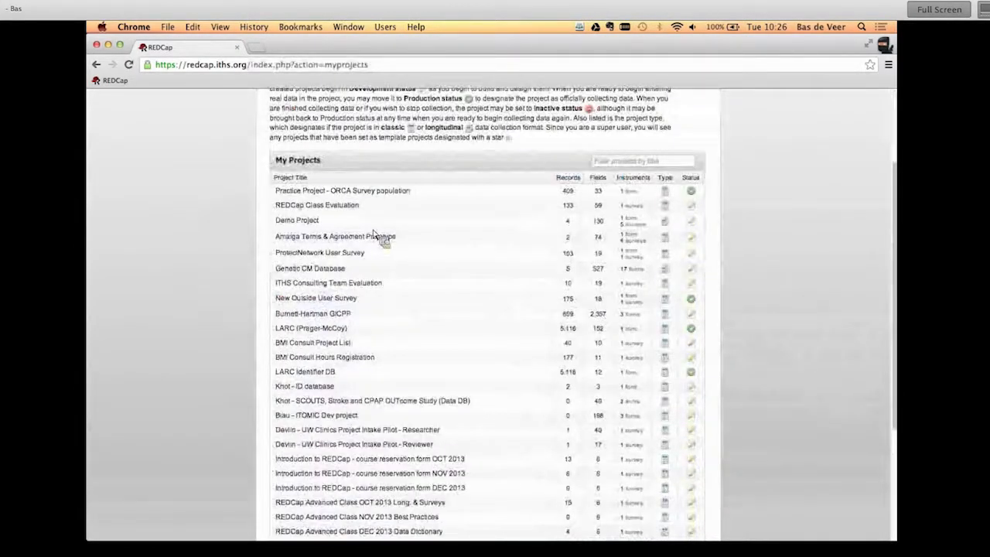
scroll(374, 234, up, 8)
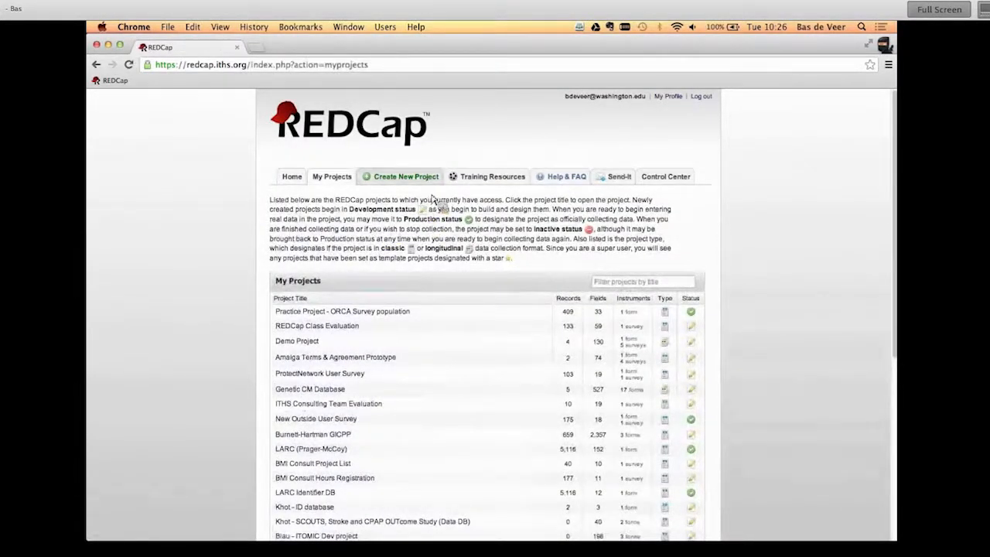
click(403, 183)
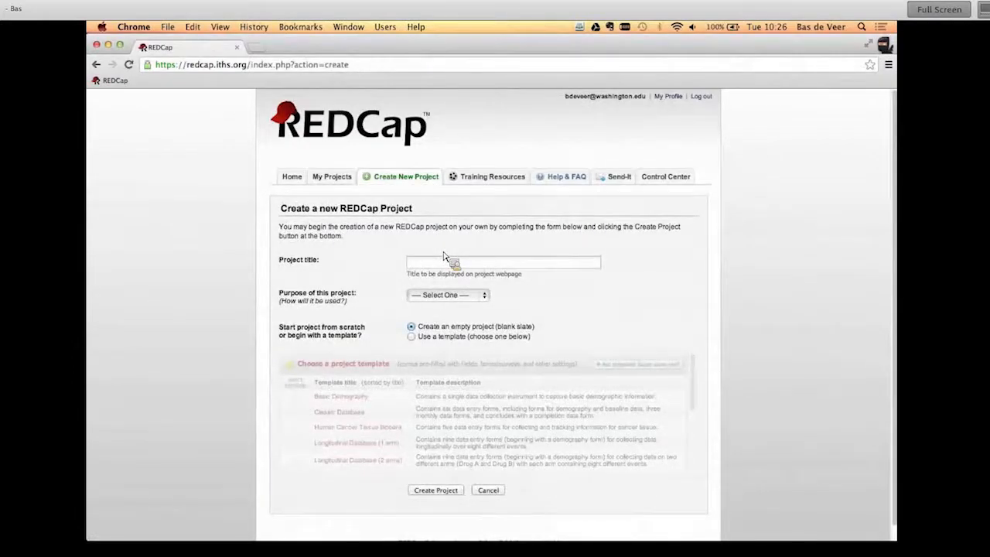
Step: Title the new project 'Training october 1st' and set its purpose to Research
click(446, 265)
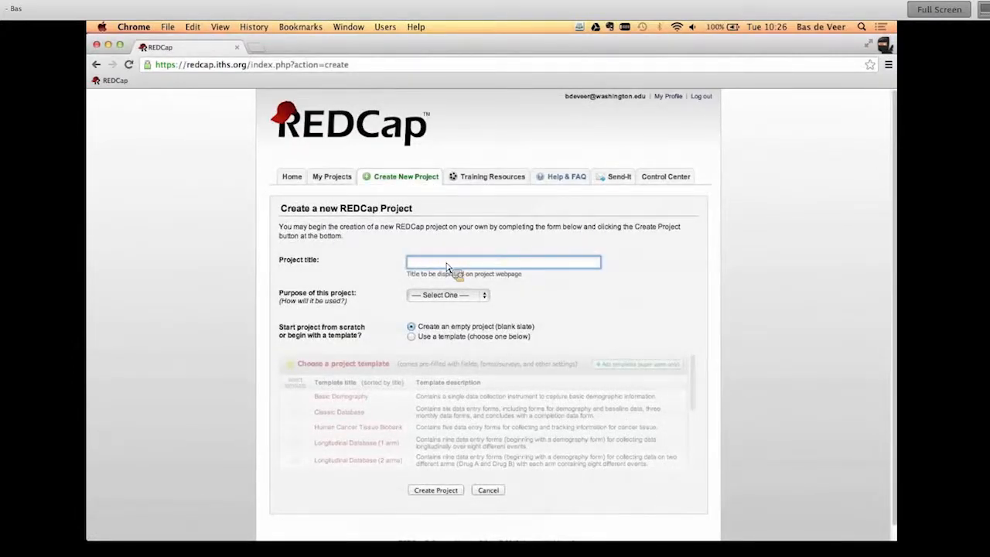
text(Training )
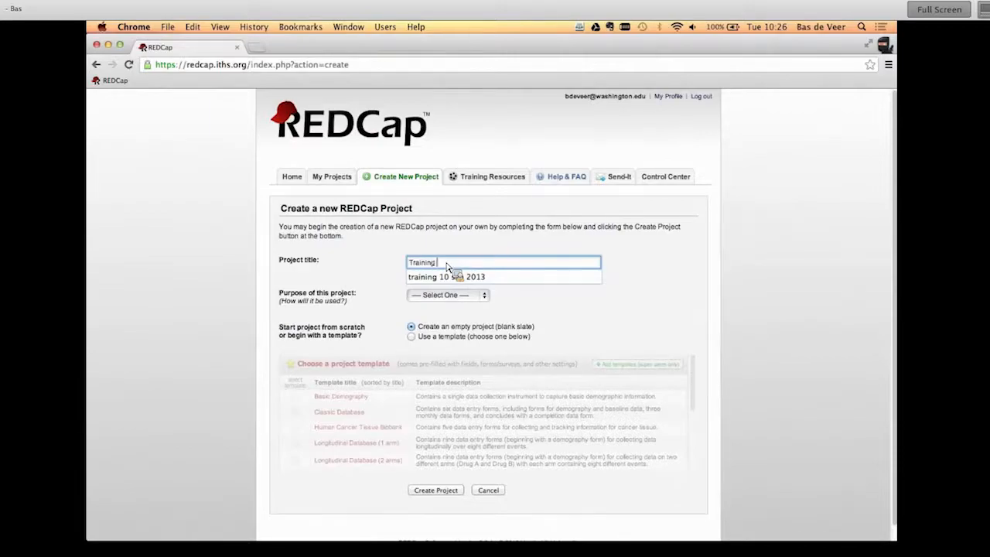
text(october 1)
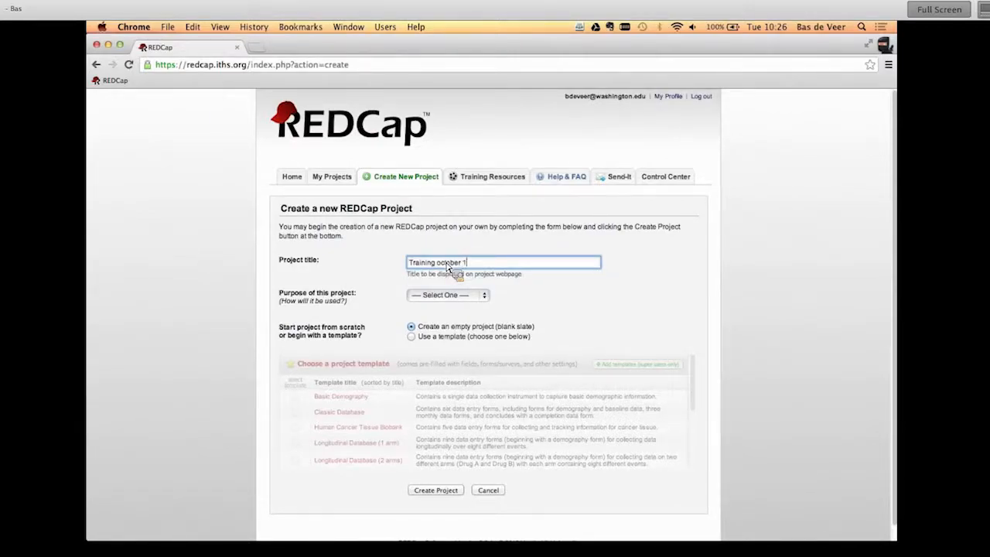
text(st)
click(479, 299)
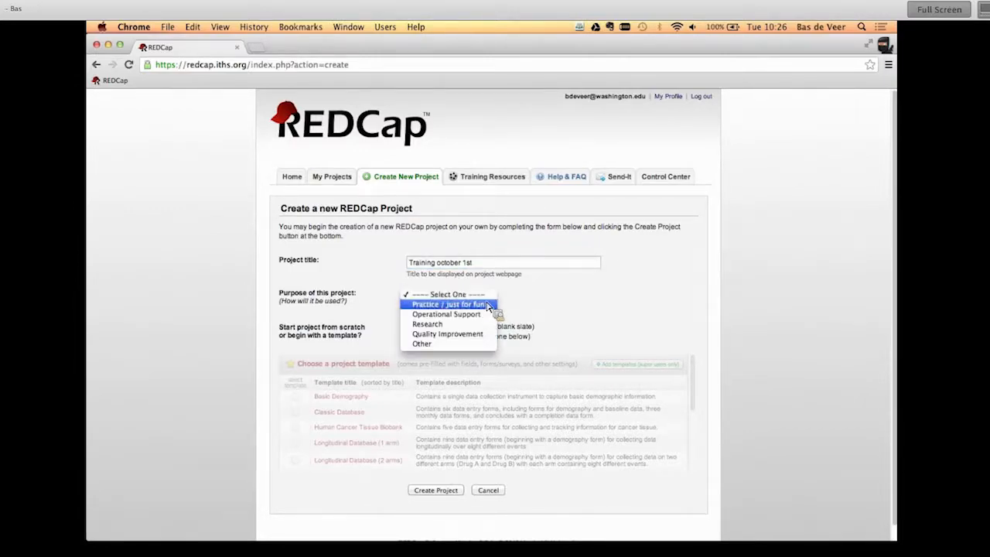
click(486, 305)
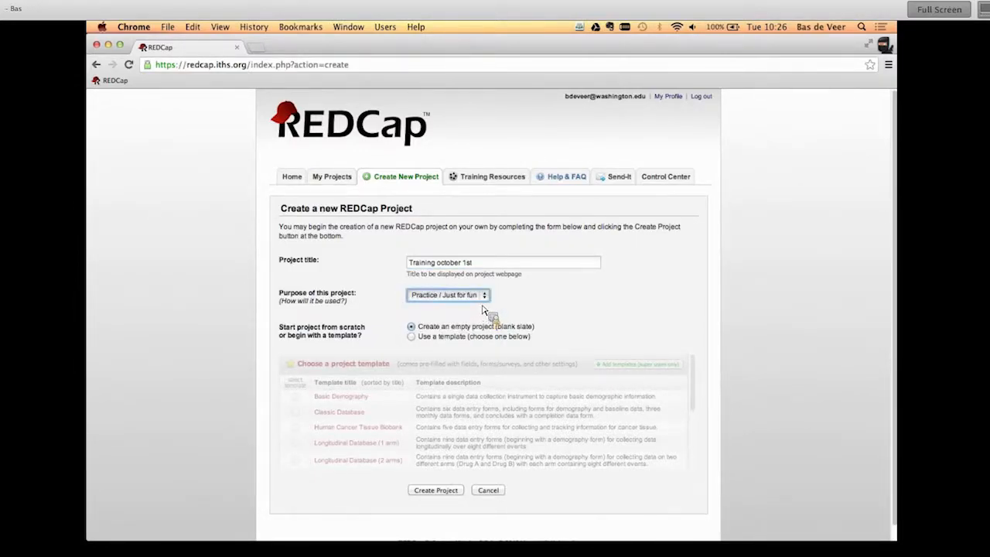
click(487, 297)
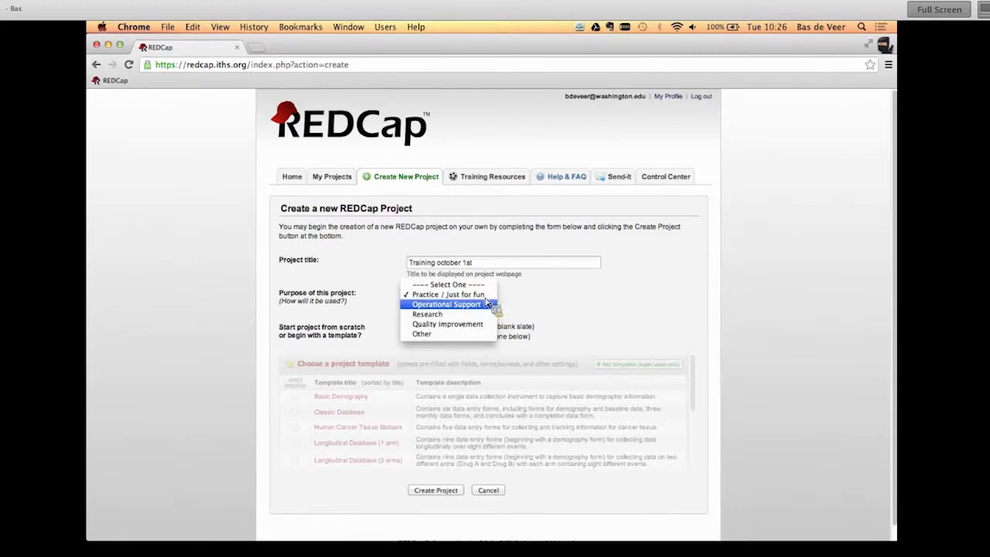
click(479, 314)
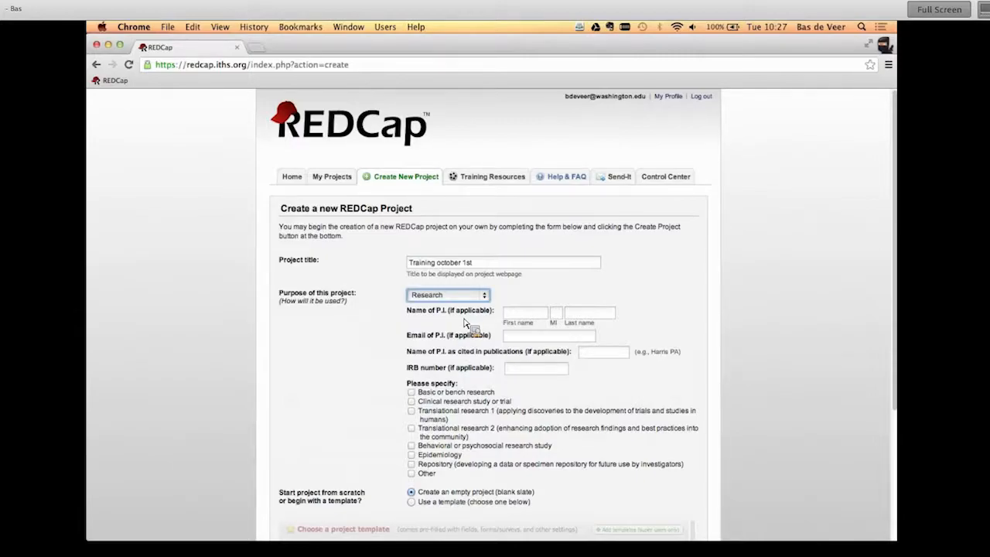
Step: Change the project purpose to Other, specified as 'training'
click(481, 297)
click(479, 314)
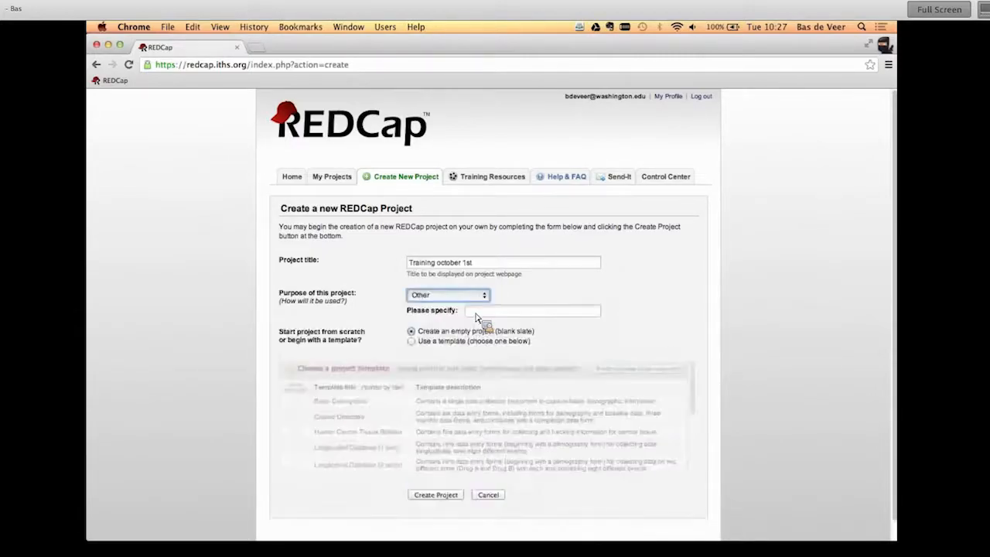
click(510, 313)
text(training)
click(512, 321)
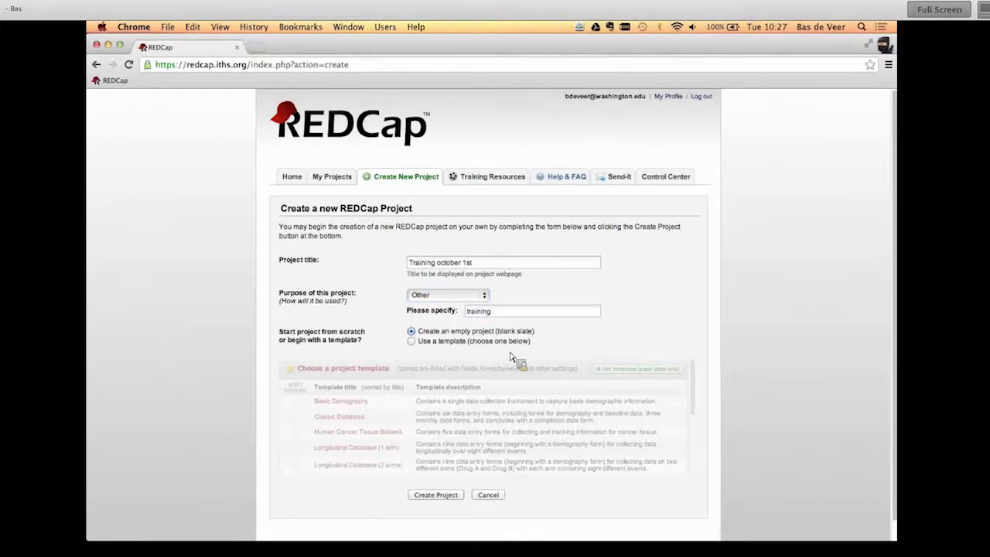
Step: Base the project on the Single Survey template
click(411, 341)
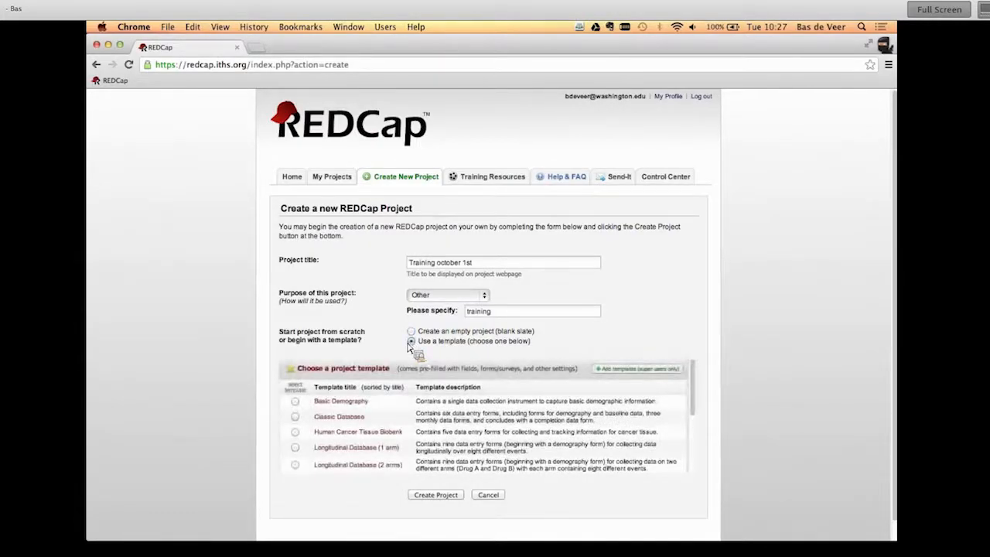
drag(698, 401, 695, 437)
scroll(696, 439, down, 2)
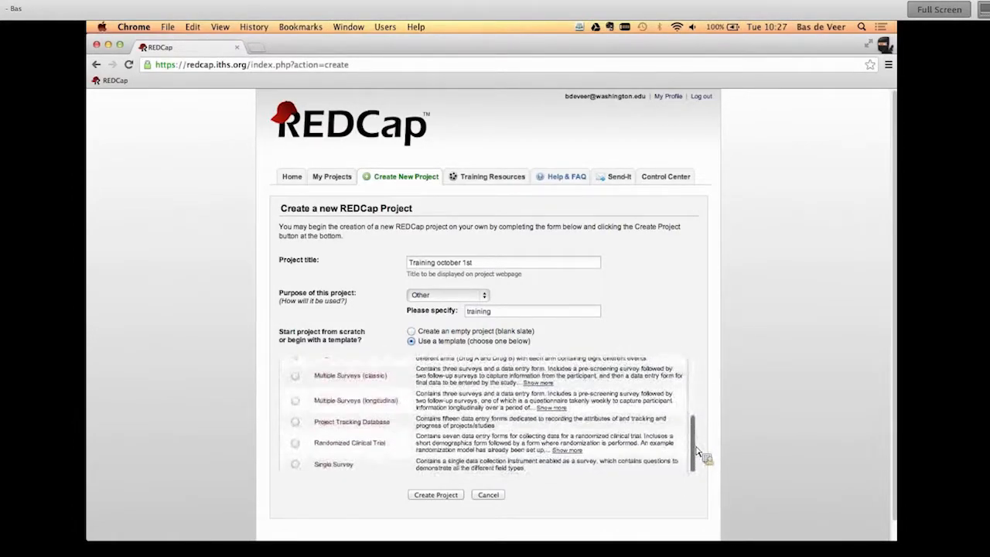
click(297, 465)
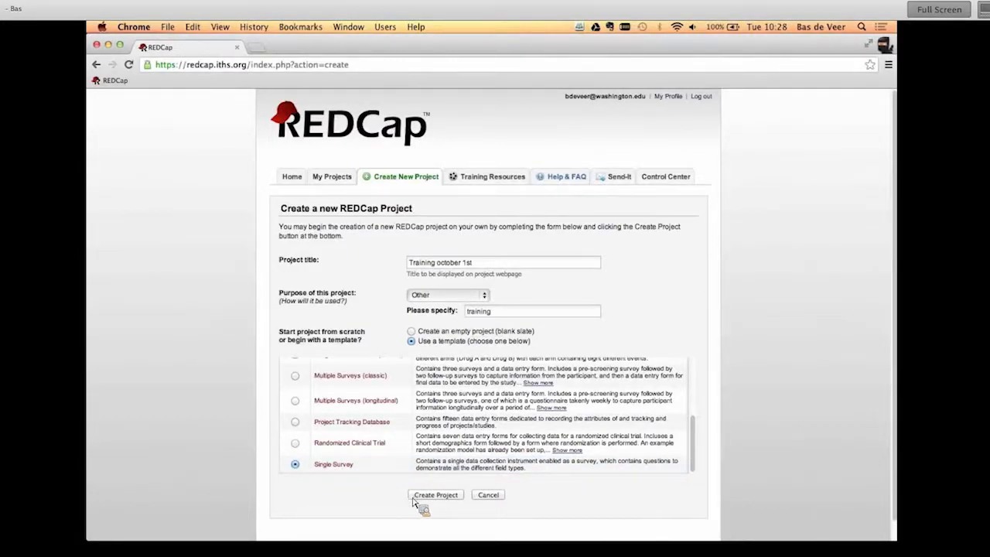
Step: Create the project, then return to the slideshow on the Approval Process slide (slide 13)
click(436, 495)
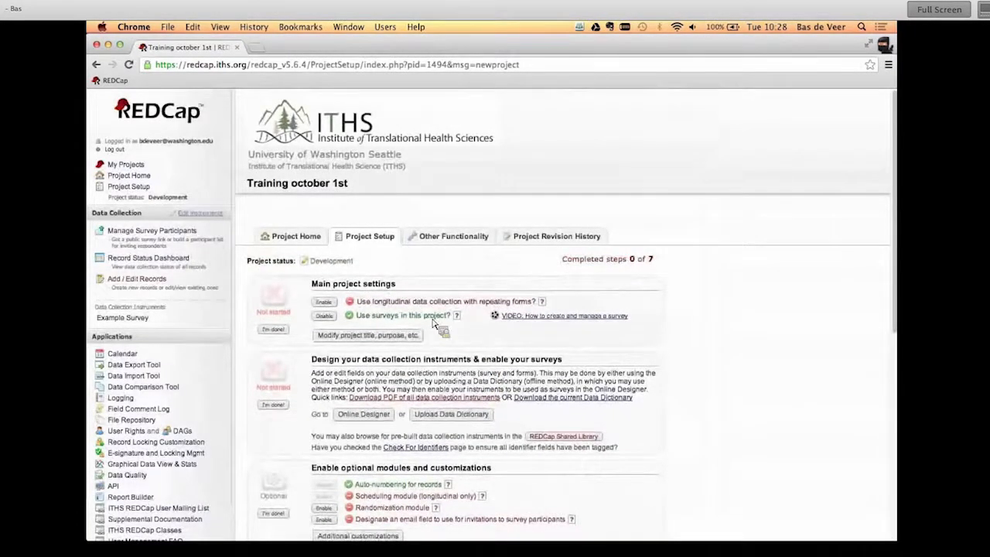
click(131, 166)
key(super+Tab)
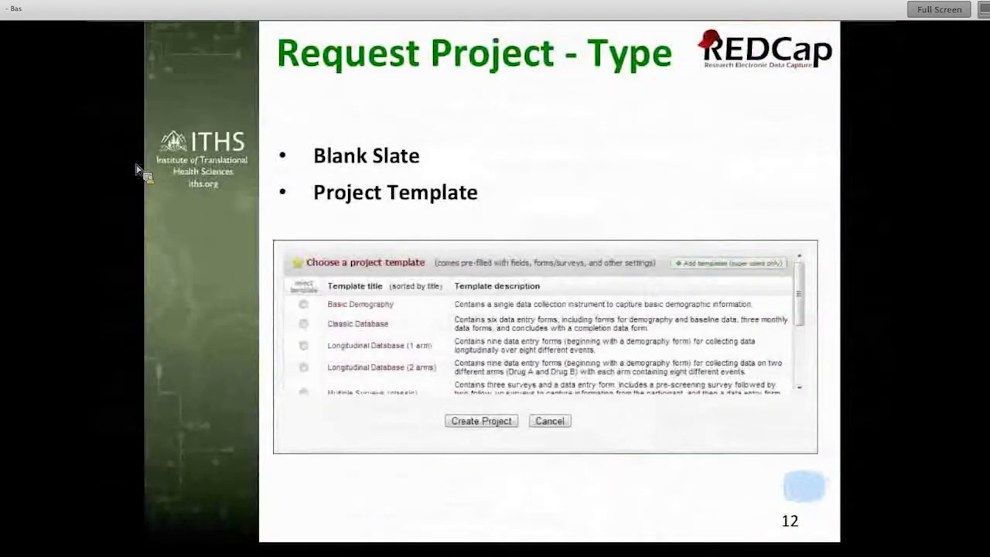
key(Right)
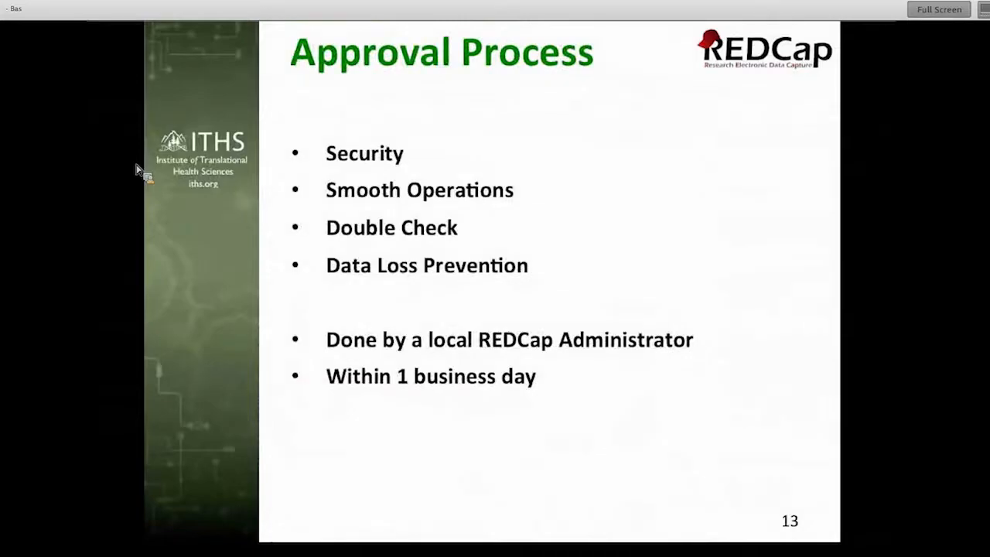
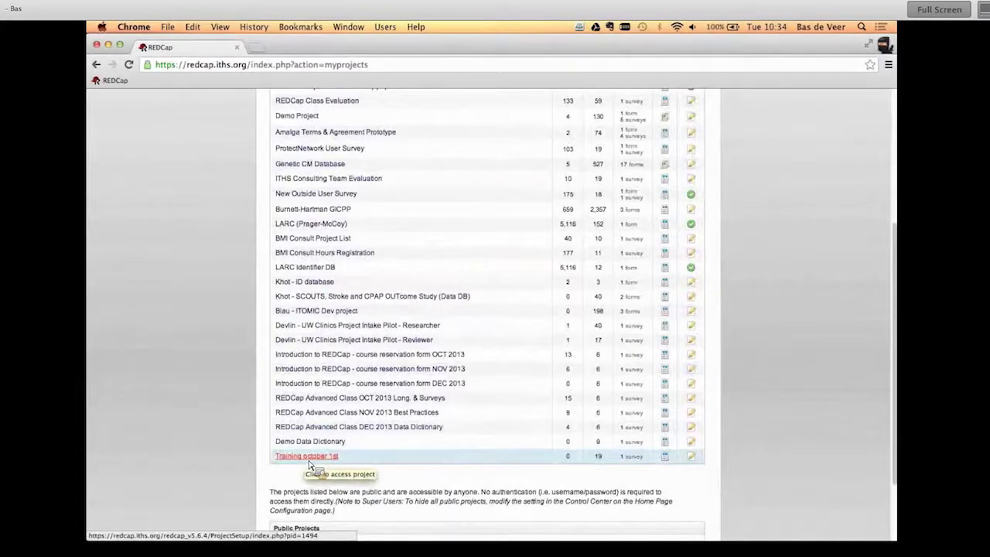
Step: Scroll up the My Projects list and open 'Demo Project'
scroll(309, 460, up, 3)
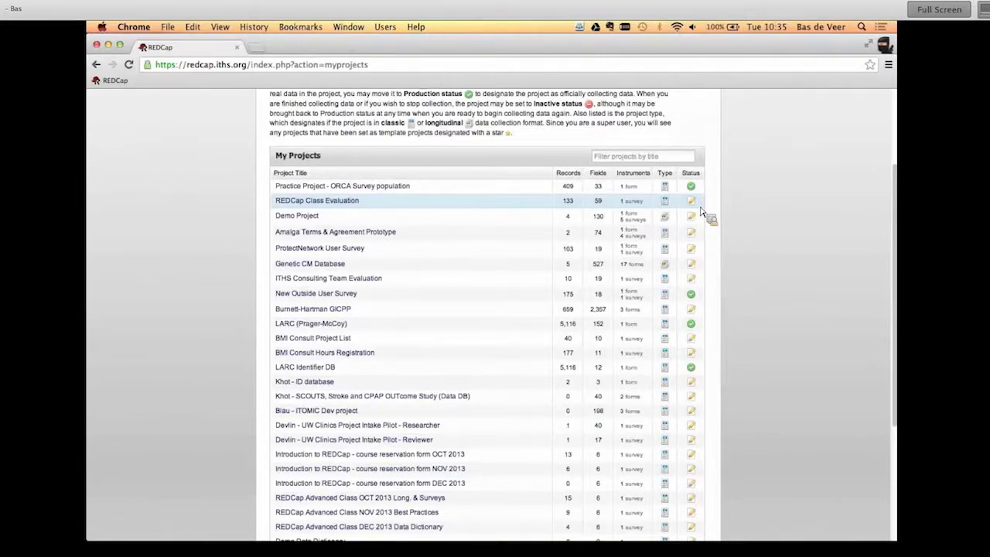
click(278, 217)
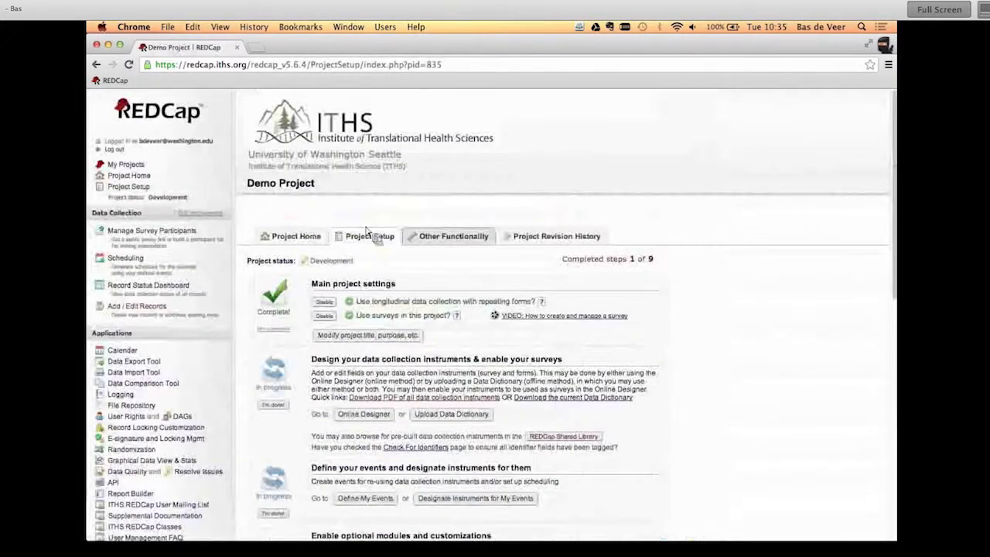
scroll(513, 423, down, 2)
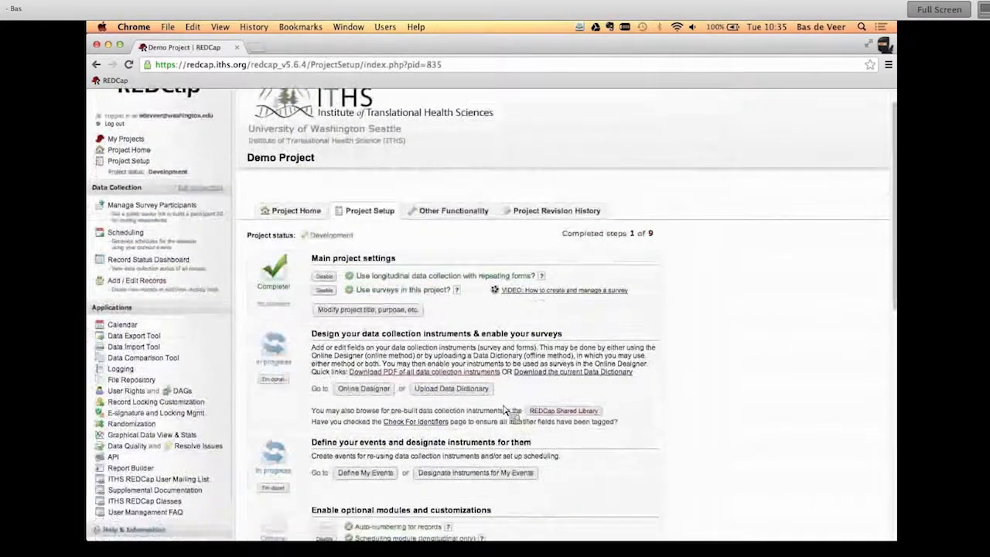
scroll(504, 403, up, 2)
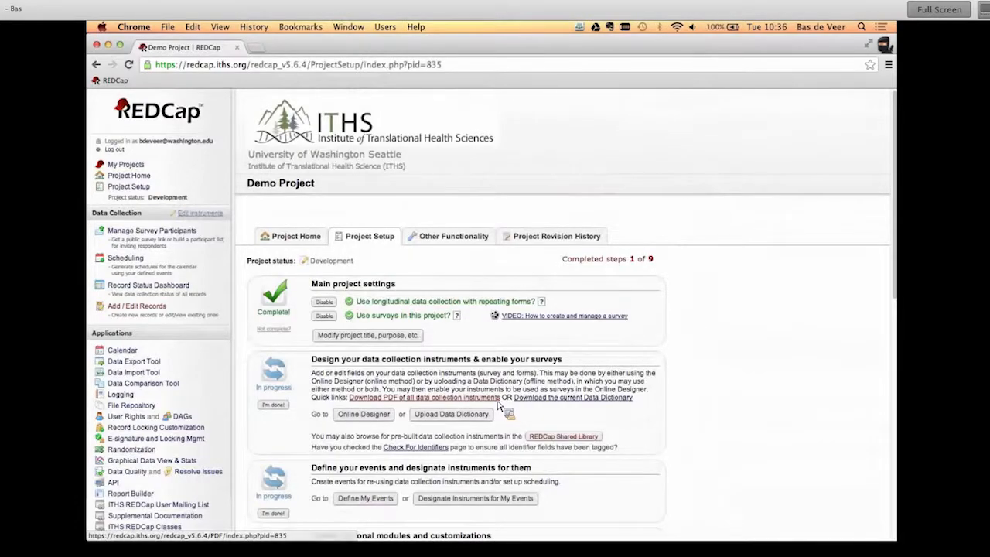
Step: Scroll through the Demo Project's setup checklist (1 of 9 steps done) and return to the top
scroll(245, 362, down, 5)
scroll(243, 362, up, 1)
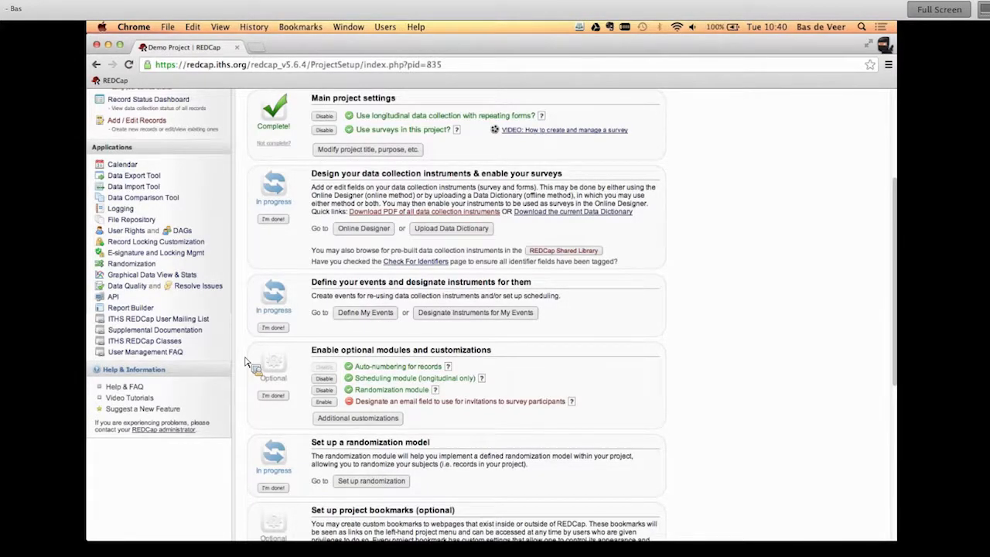
scroll(247, 361, up, 5)
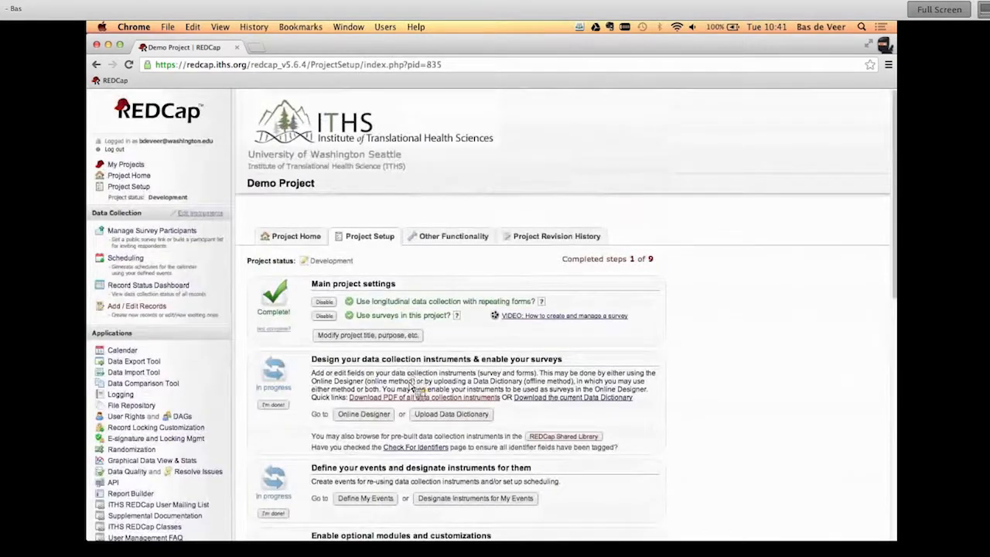
Step: Open Project Home and scroll through its Quick Tasks and Project Dashboard of users and statistics
click(313, 236)
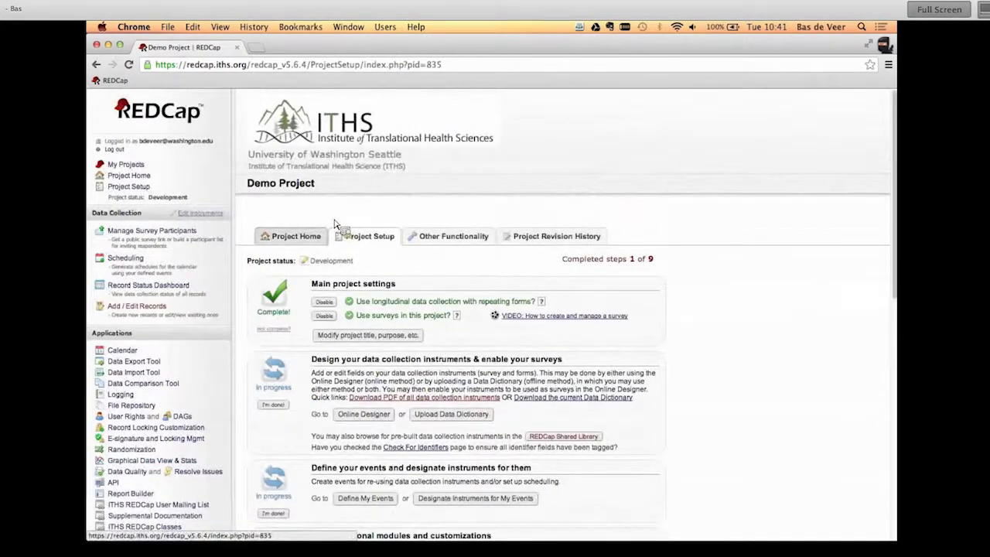
scroll(421, 332, down, 2)
scroll(421, 333, down, 1)
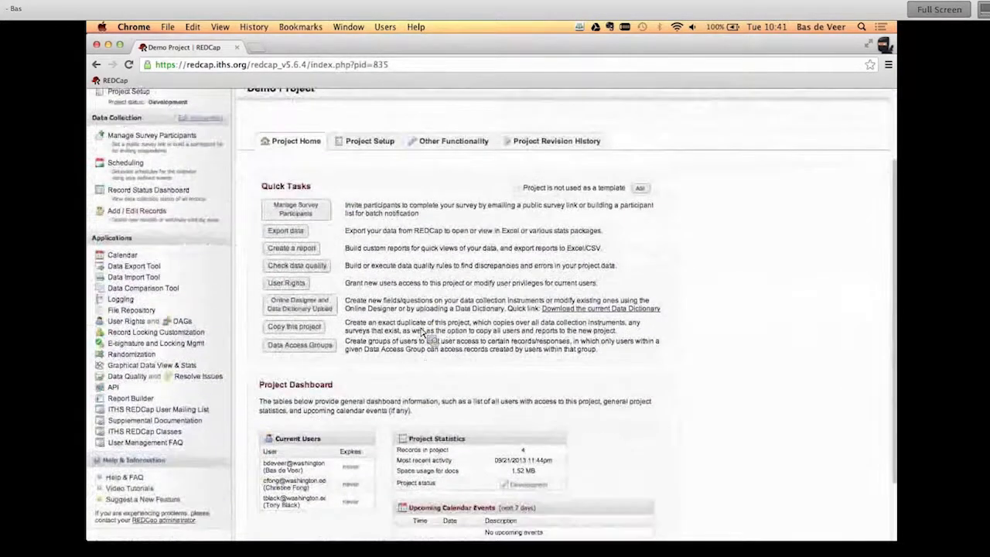
scroll(348, 326, down, 1)
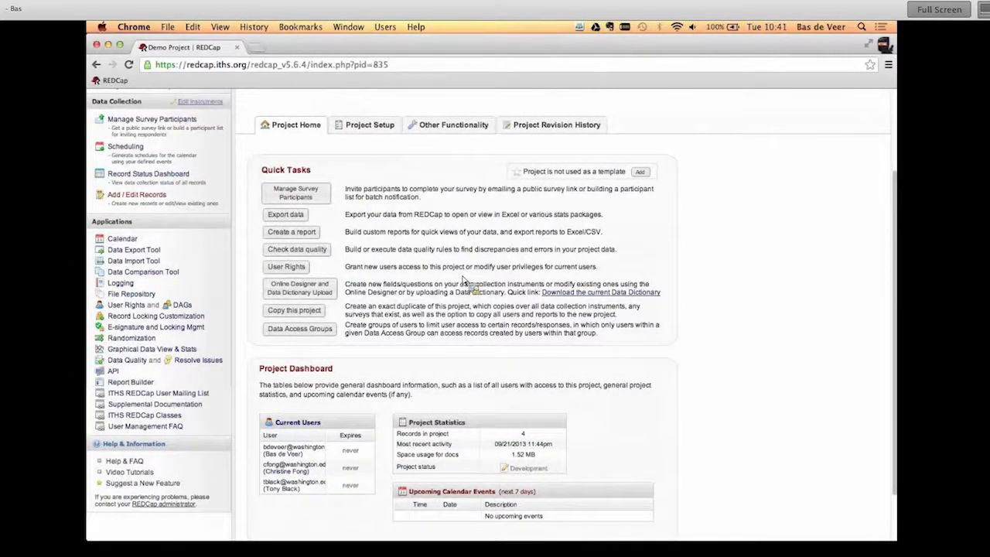
scroll(461, 280, up, 1)
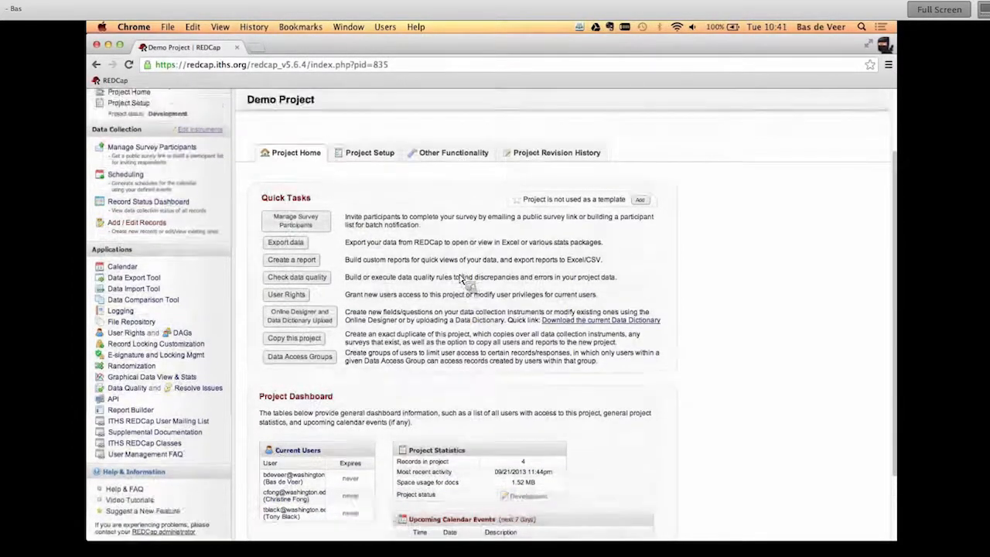
Step: Return to the Project Setup tab and scroll through its setup steps
click(385, 173)
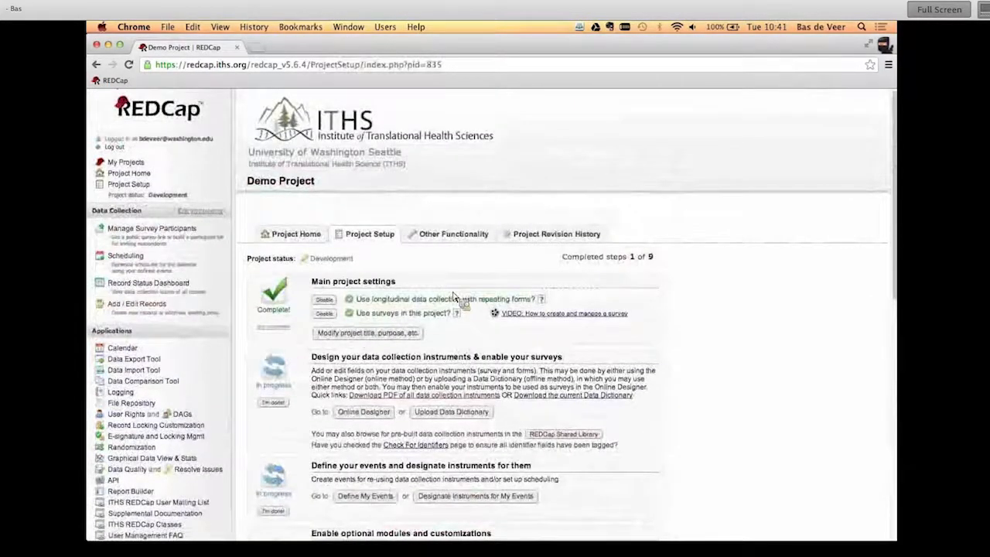
scroll(454, 298, down, 10)
scroll(459, 289, up, 8)
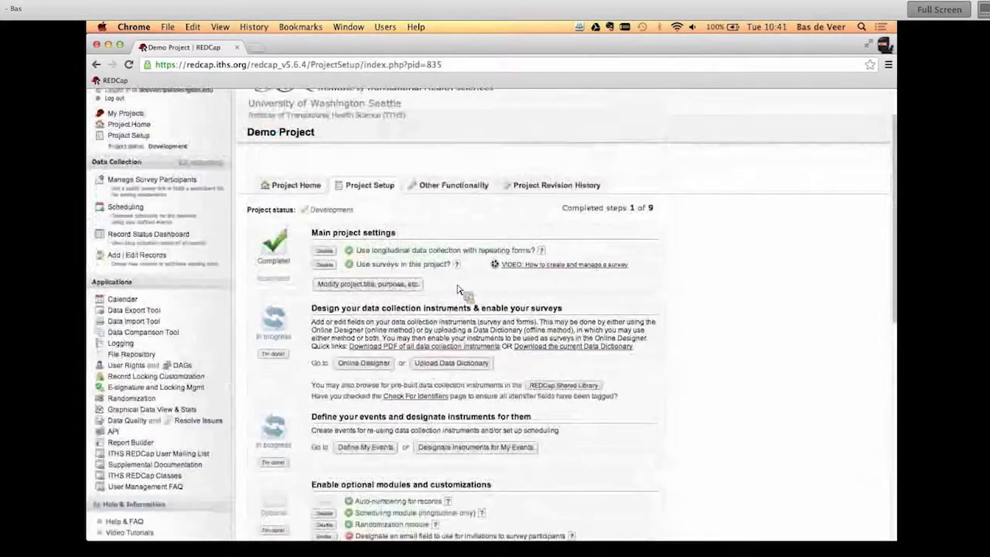
scroll(458, 290, up, 2)
Step: View Other Functionality's API info and Project Tools, then open Project Revision History
click(457, 239)
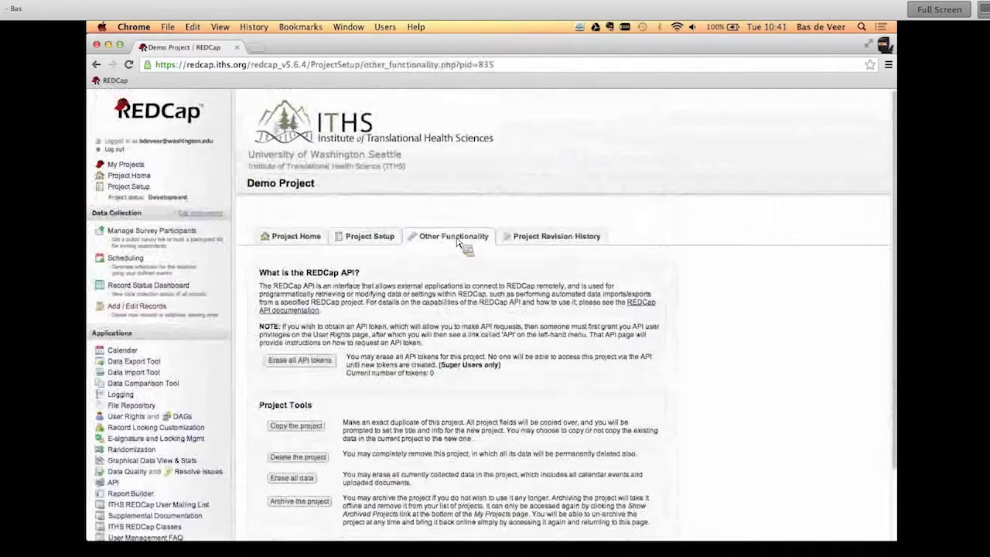
scroll(475, 282, down, 1)
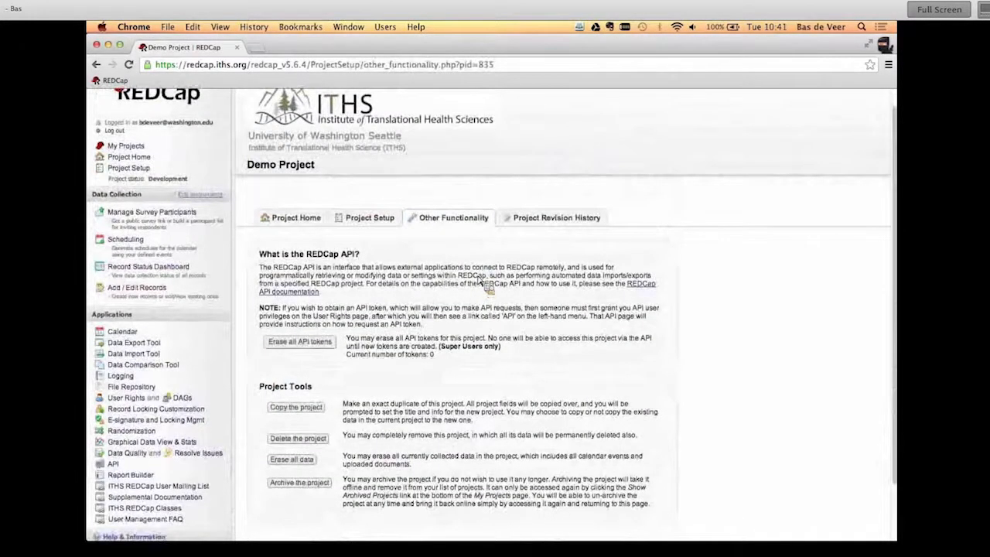
scroll(487, 289, down, 3)
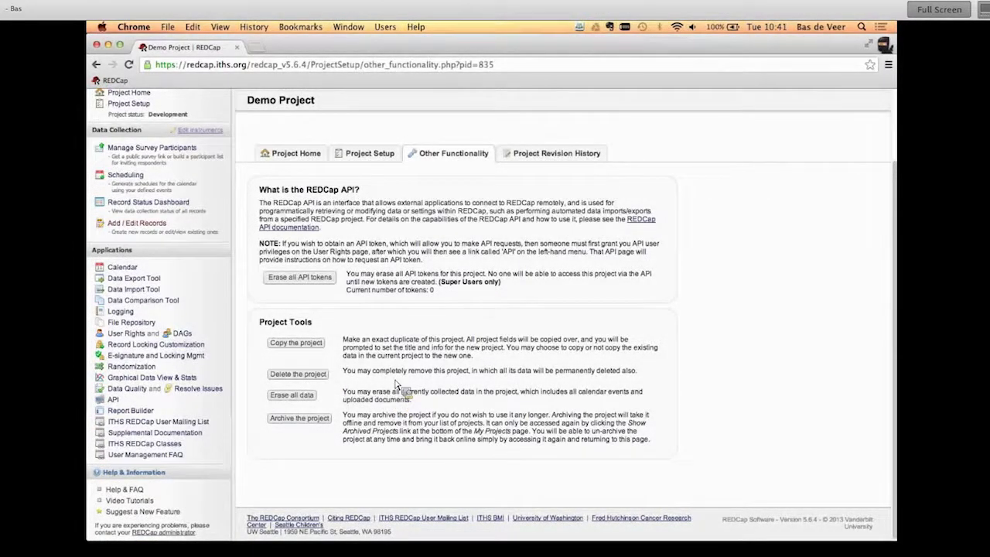
click(526, 153)
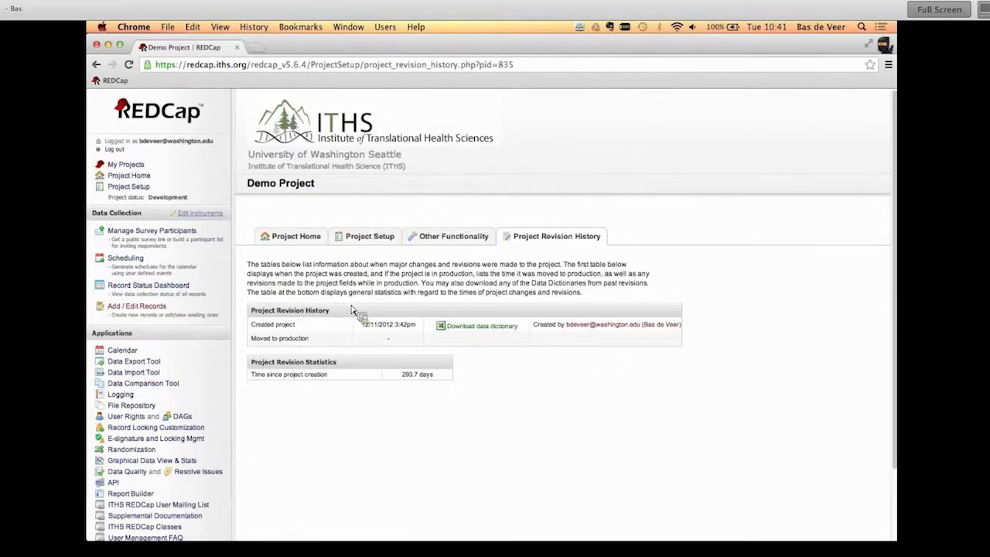
Step: Go back to Project Setup, then return to the slideshow's Project Setup slide (slide 15)
click(340, 246)
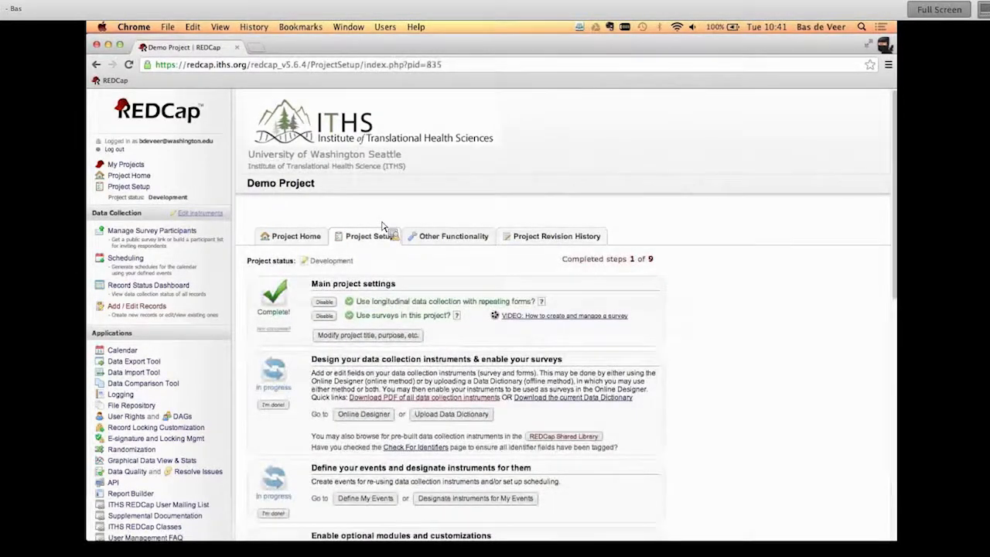
key(super+Tab)
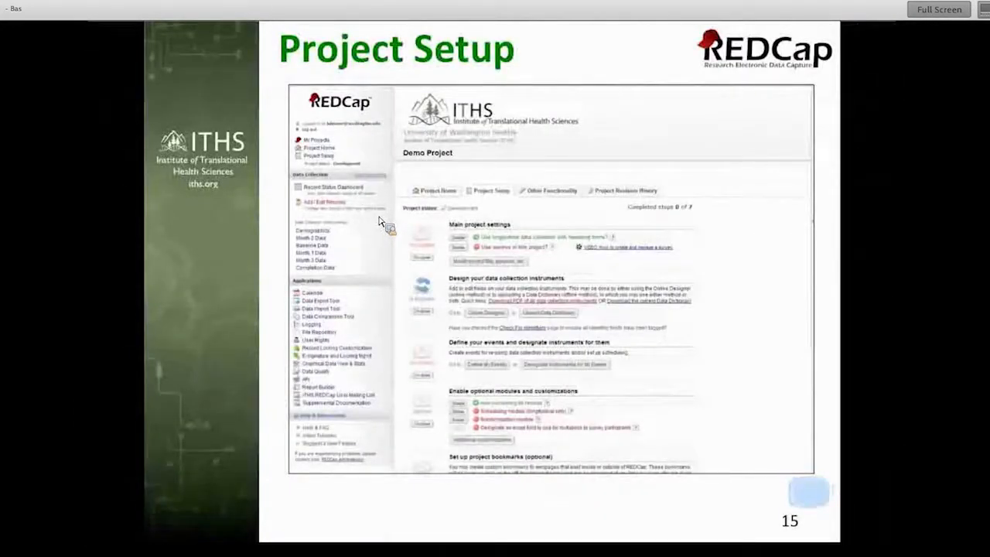
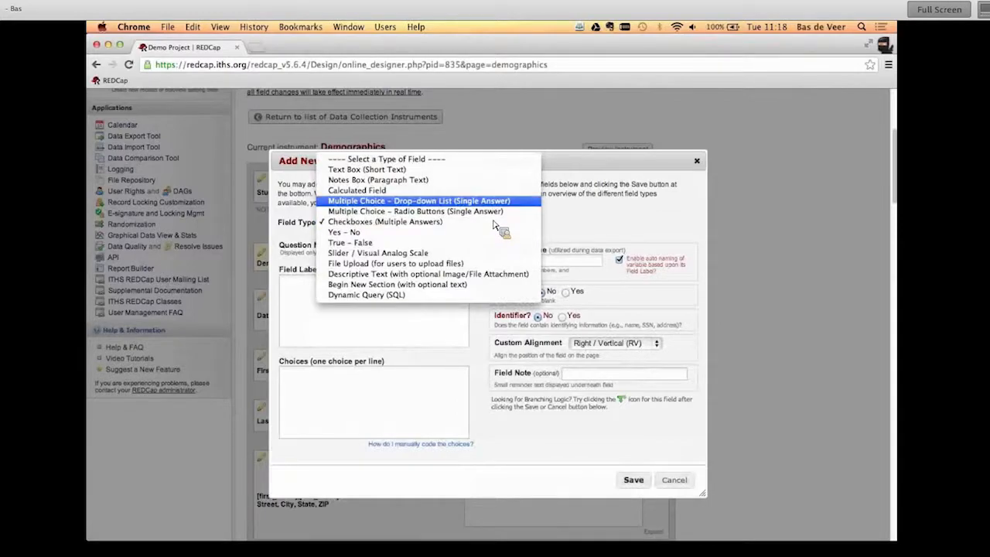
Step: Make the new field a Text Box (short text) labelled 'Middle name'
click(456, 170)
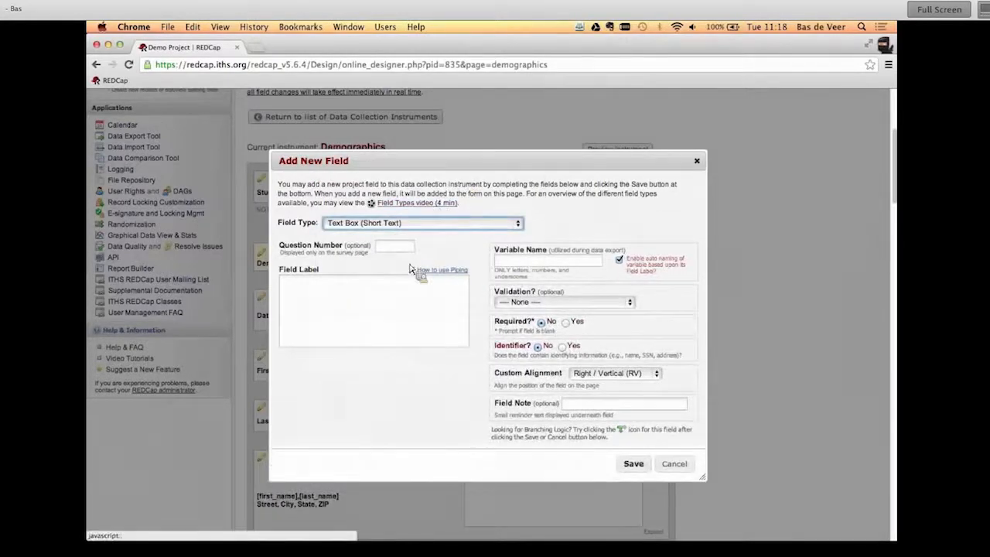
click(390, 331)
text(Middle)
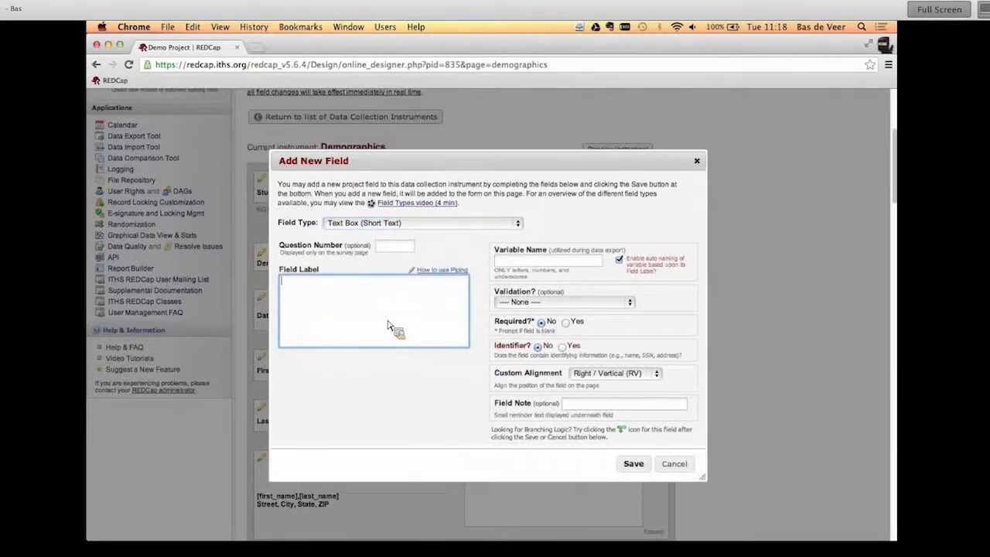
text( name)
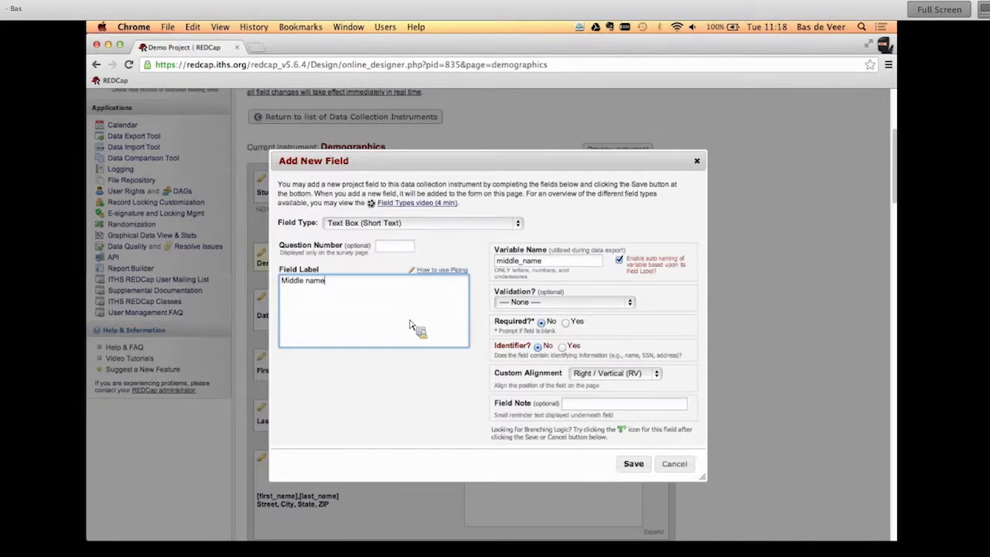
Step: Change the field's variable name to middle_name2
click(576, 259)
text(2)
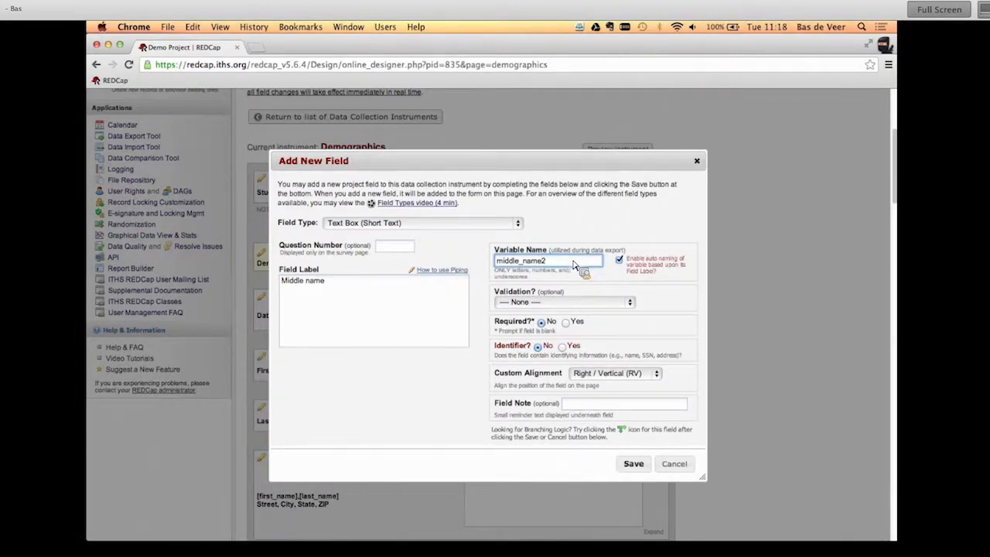
click(685, 315)
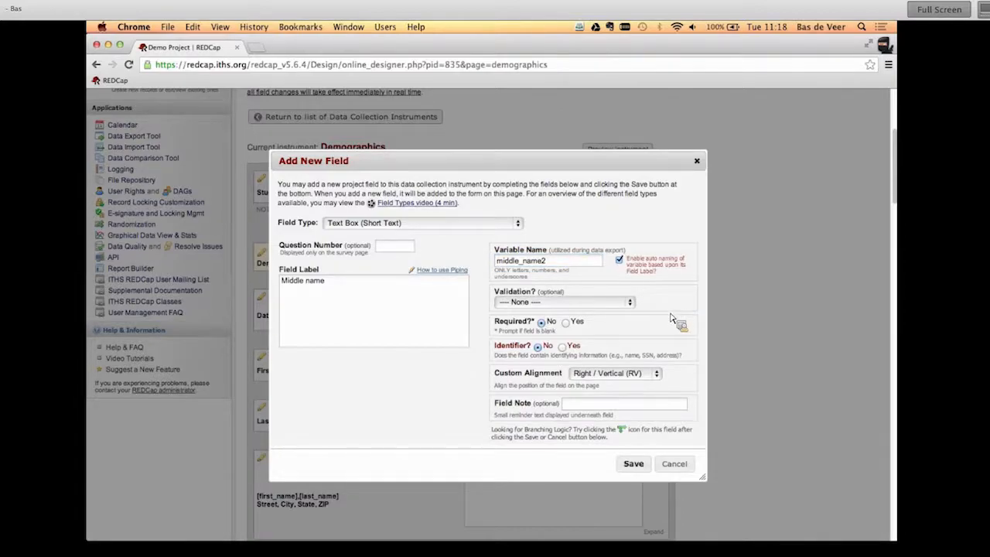
click(631, 303)
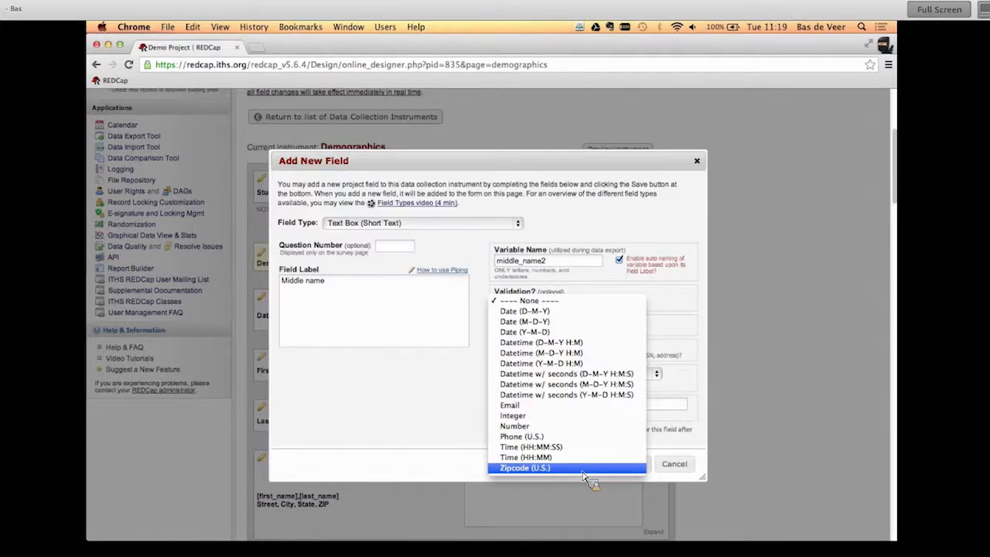
click(568, 426)
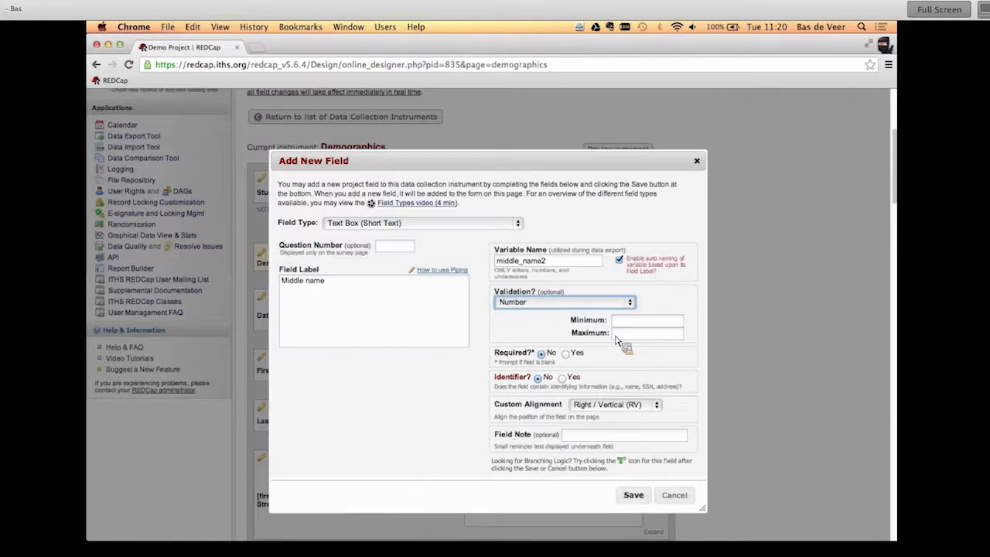
key(Tab)
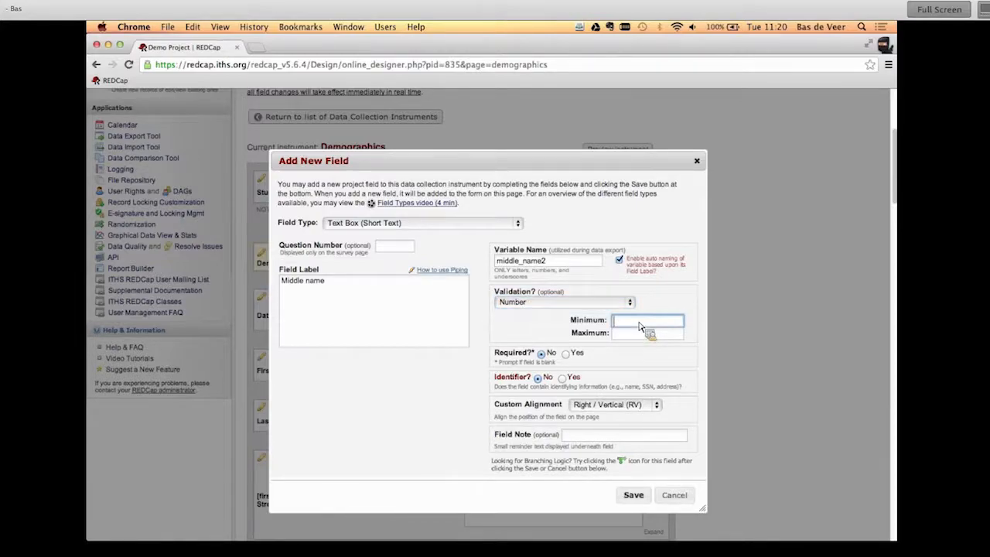
text(0)
key(Tab)
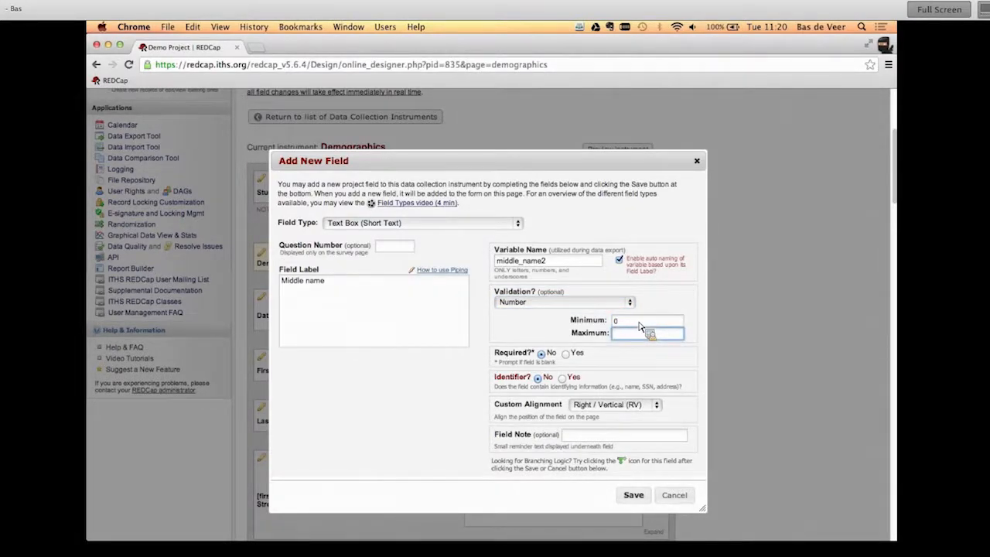
text(120)
click(658, 354)
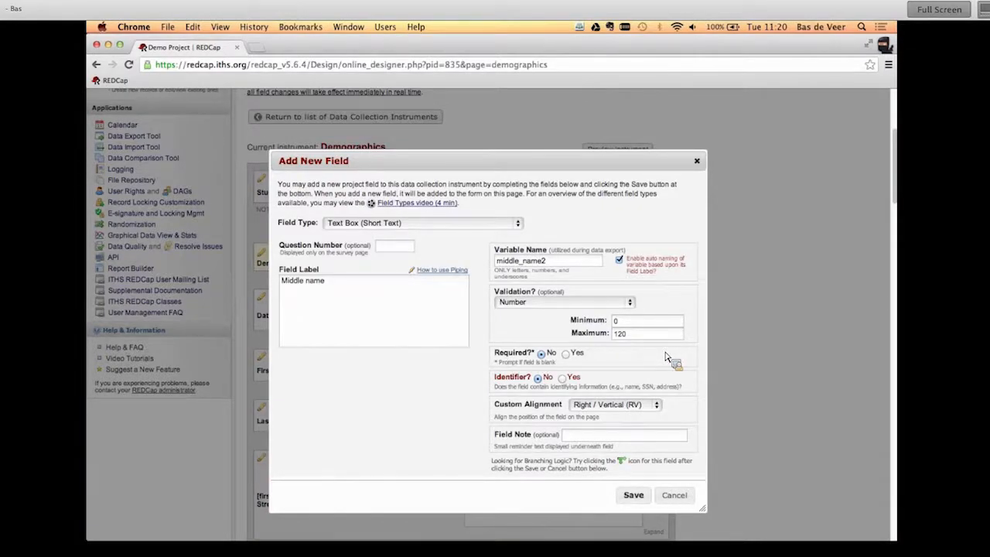
click(631, 303)
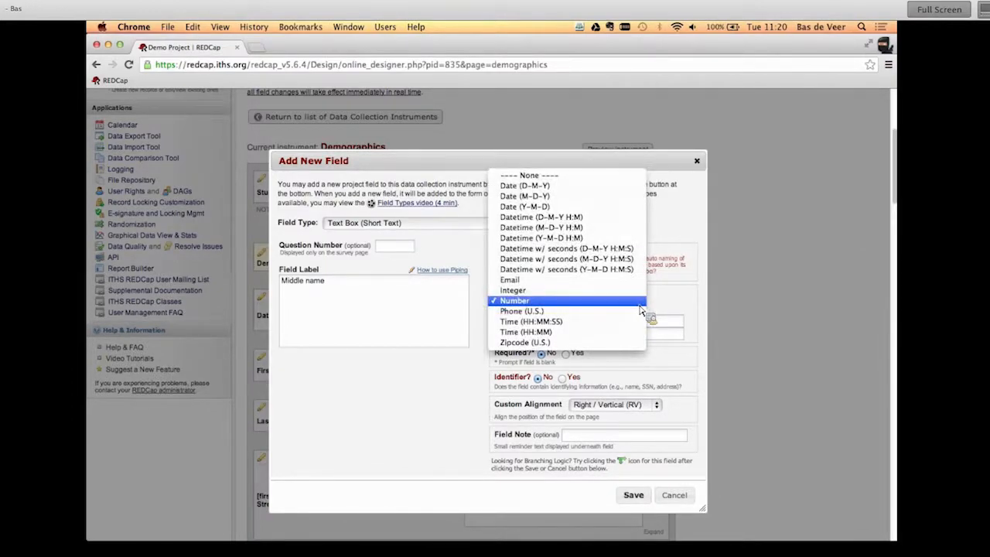
click(593, 280)
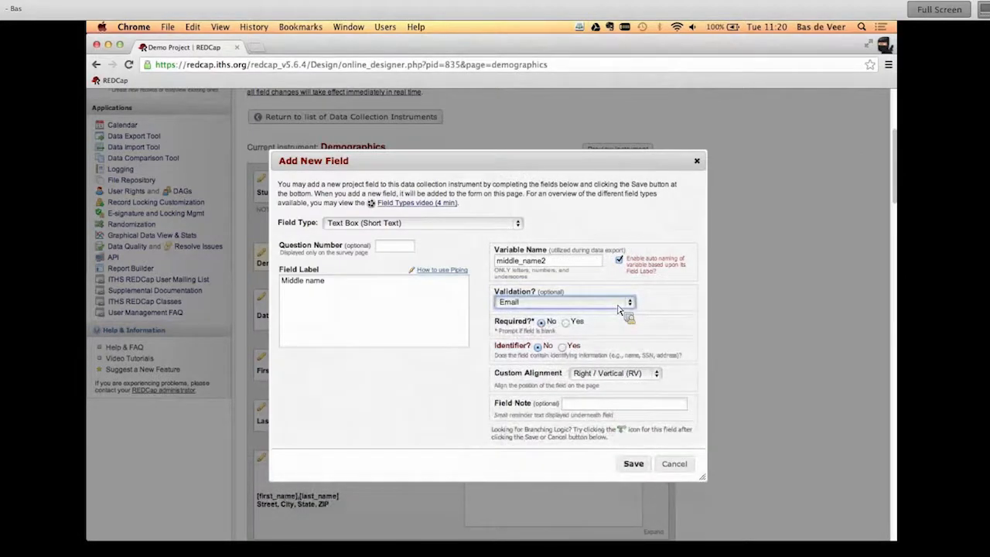
click(616, 309)
click(618, 313)
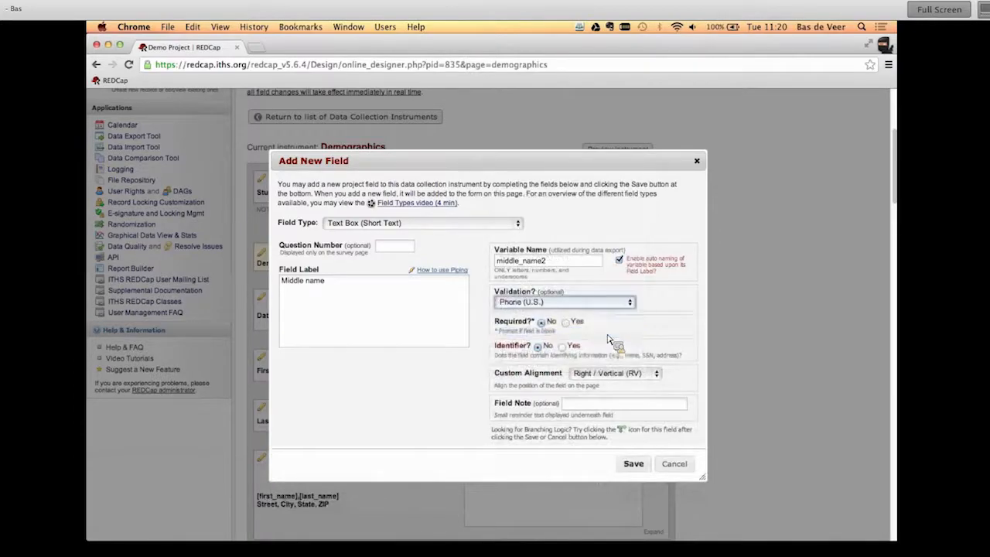
click(616, 309)
click(616, 333)
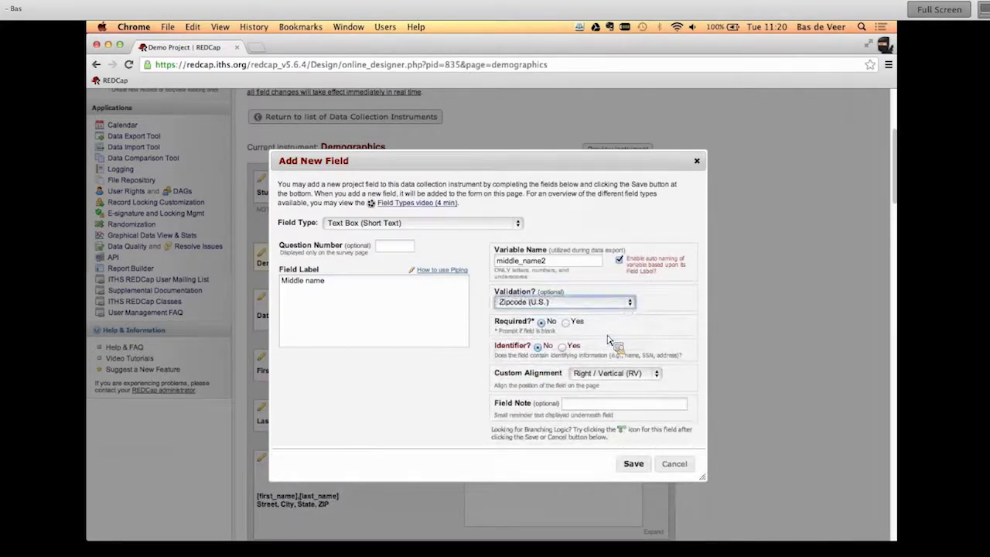
click(614, 307)
click(611, 279)
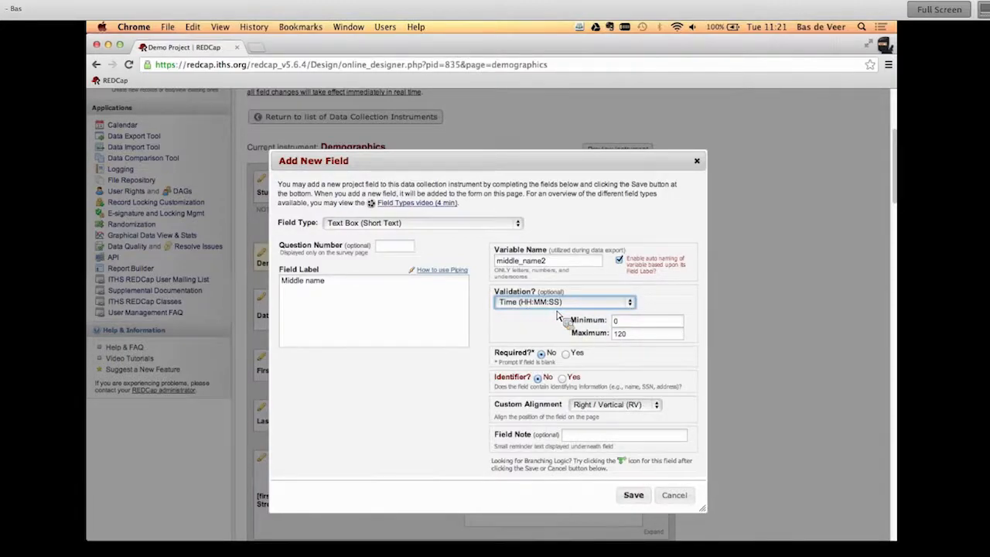
click(597, 304)
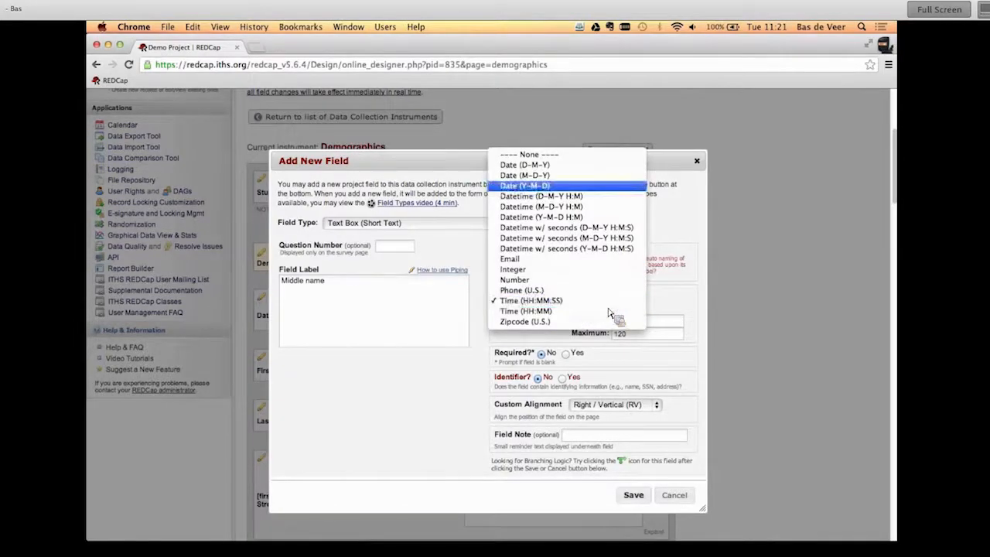
click(595, 156)
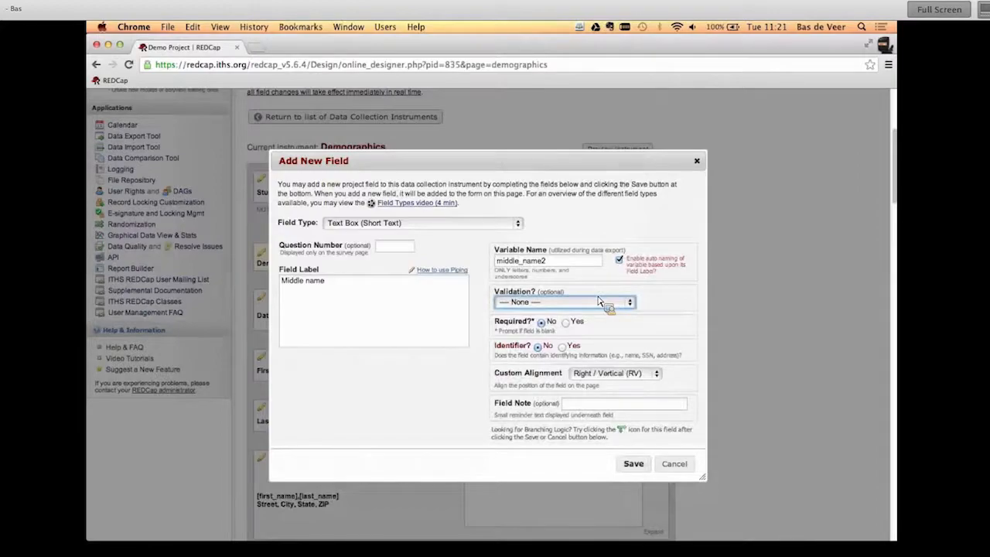
Step: Give the Middle name field the note 'No initials' and save it
click(624, 407)
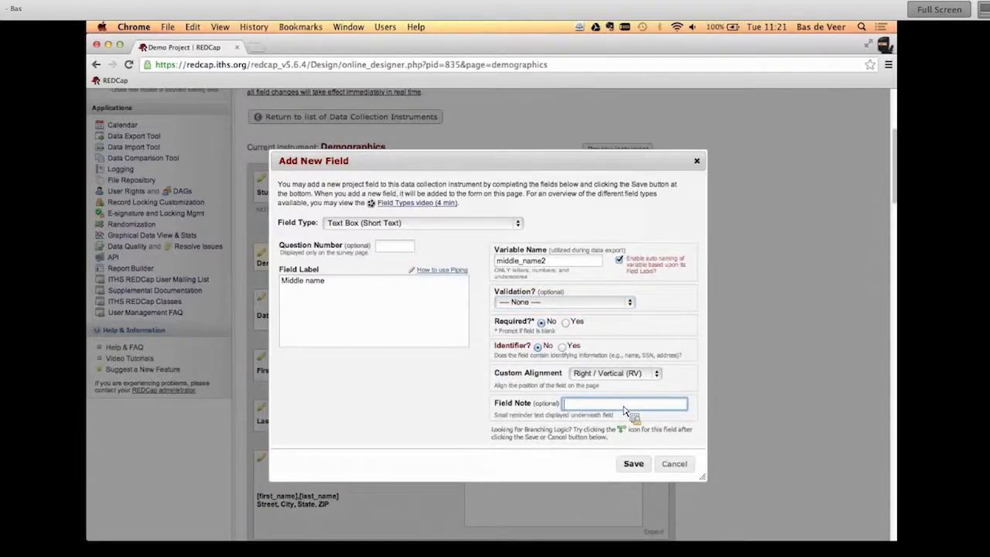
text(No initials)
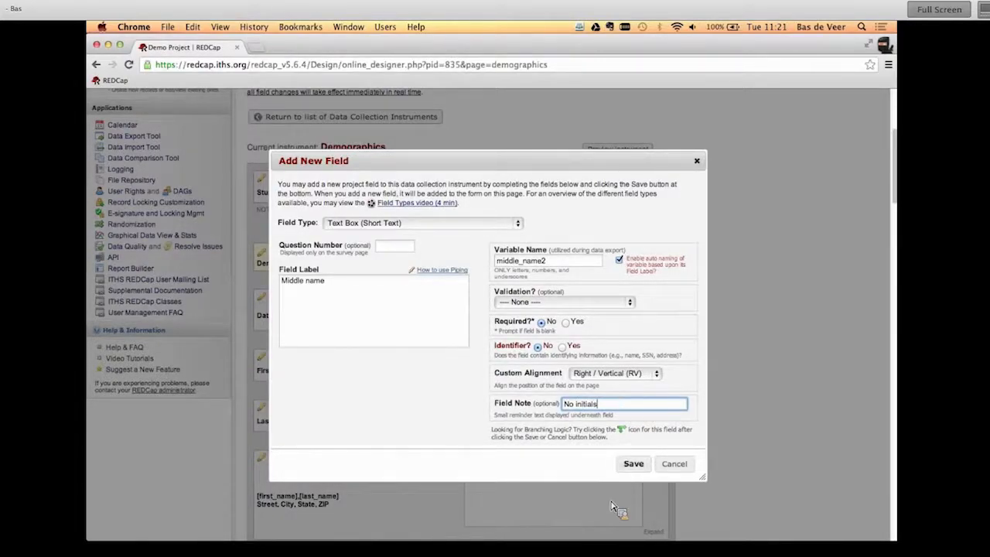
click(632, 465)
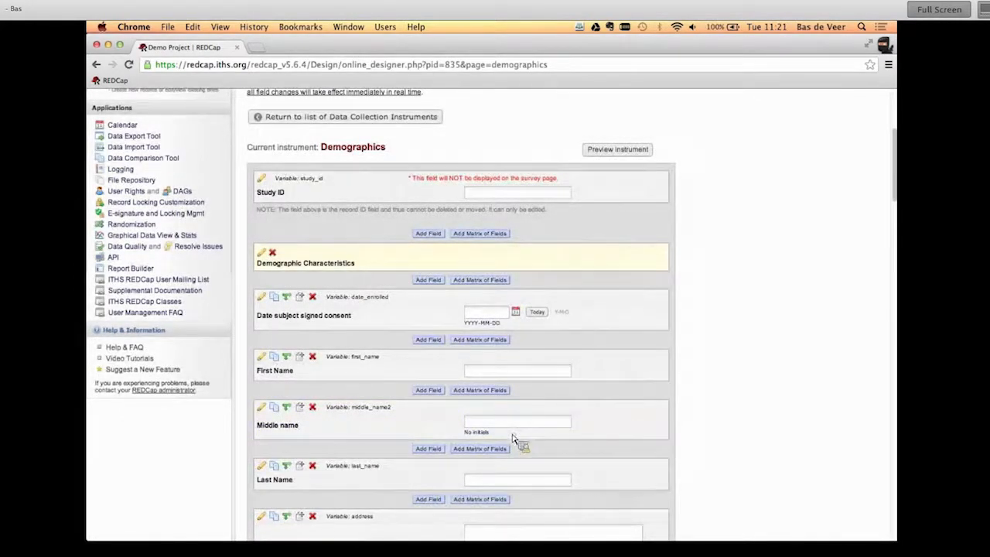
Step: Set the Middle name field's custom alignment to Left / Horizontal (LH) and save
click(263, 408)
click(612, 374)
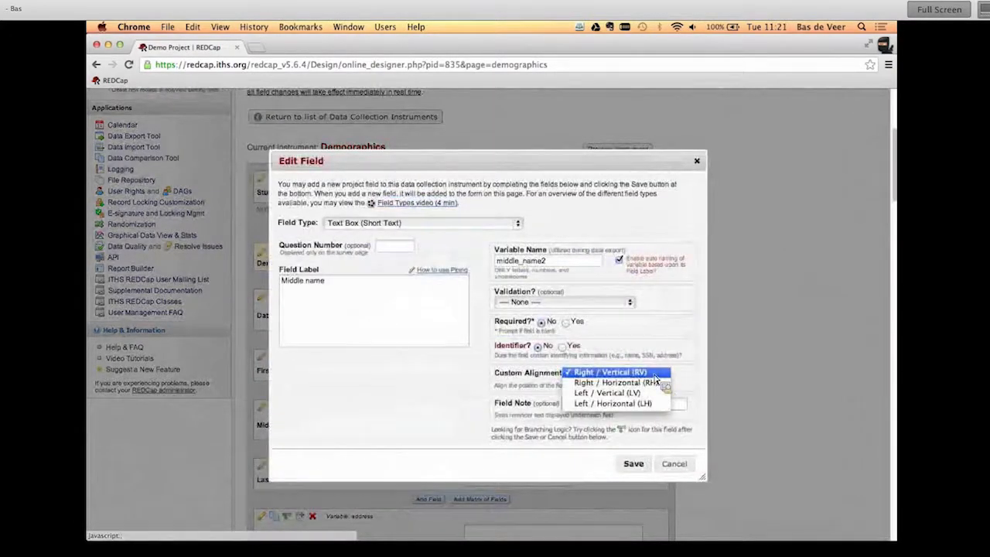
click(653, 403)
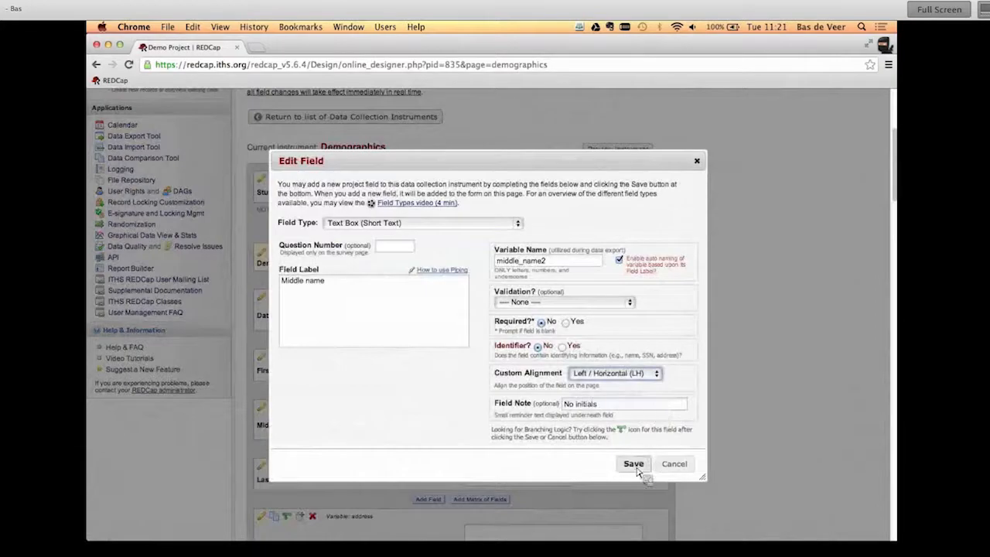
click(633, 464)
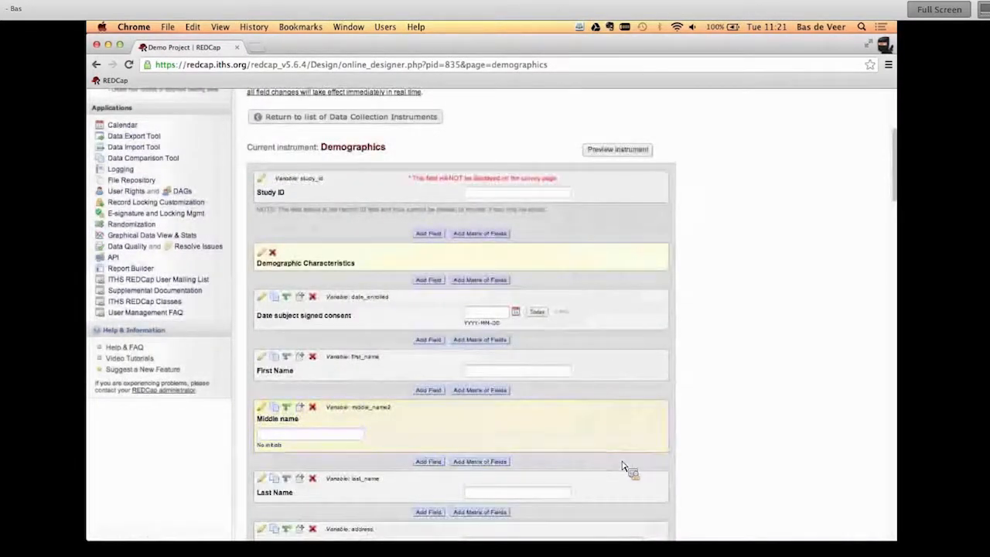
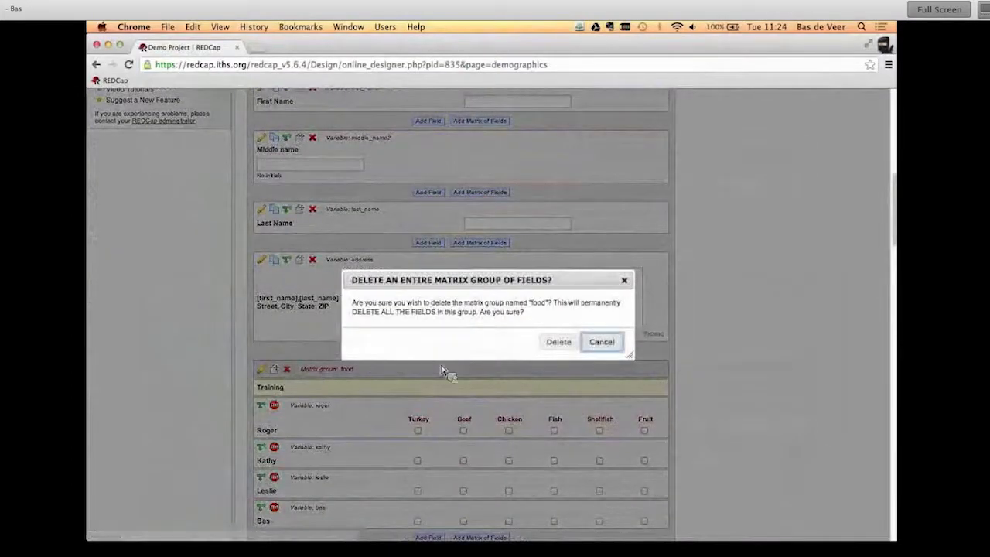
Step: Delete the existing 'food' matrix group from the Demographics instrument
click(287, 370)
click(558, 342)
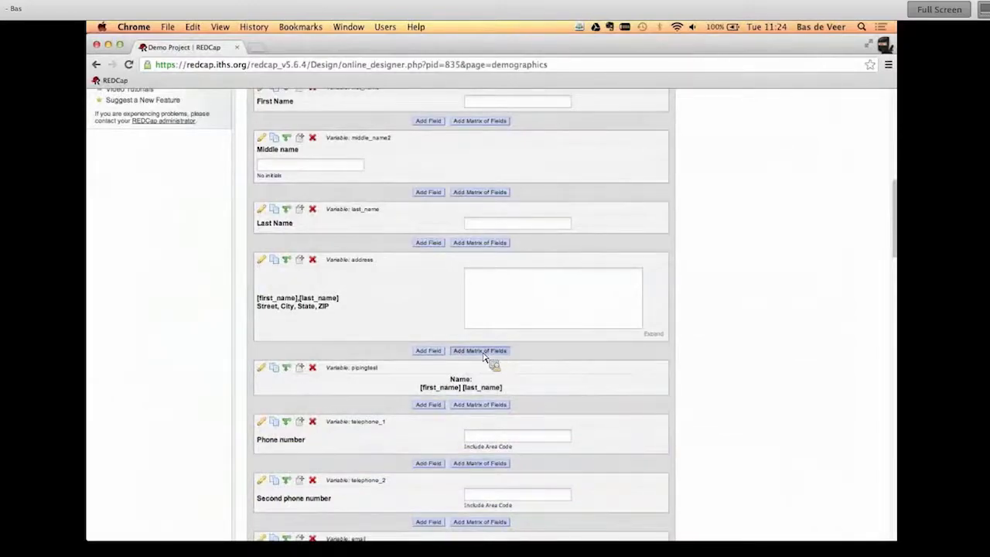
Step: Start a new matrix of fields with the header 'Training'
click(487, 354)
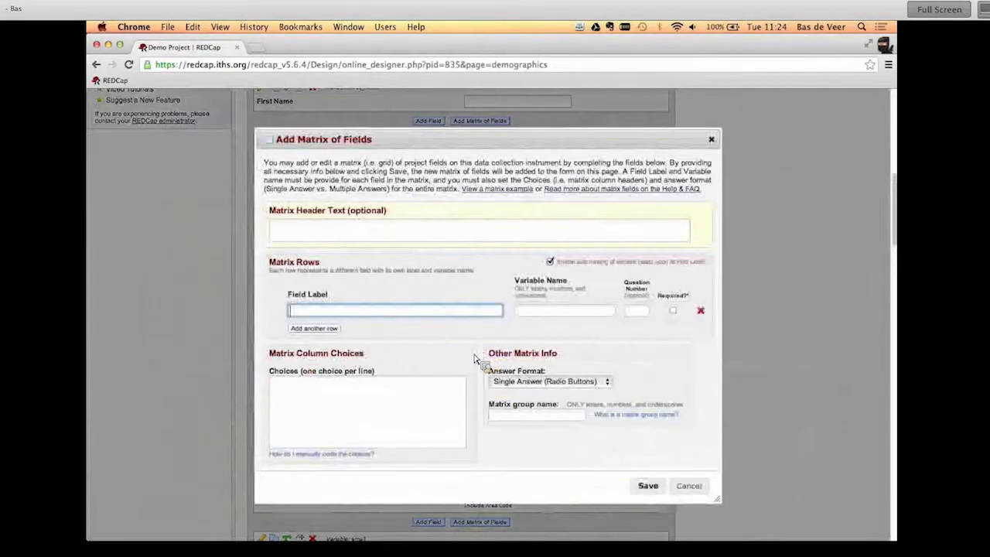
click(325, 240)
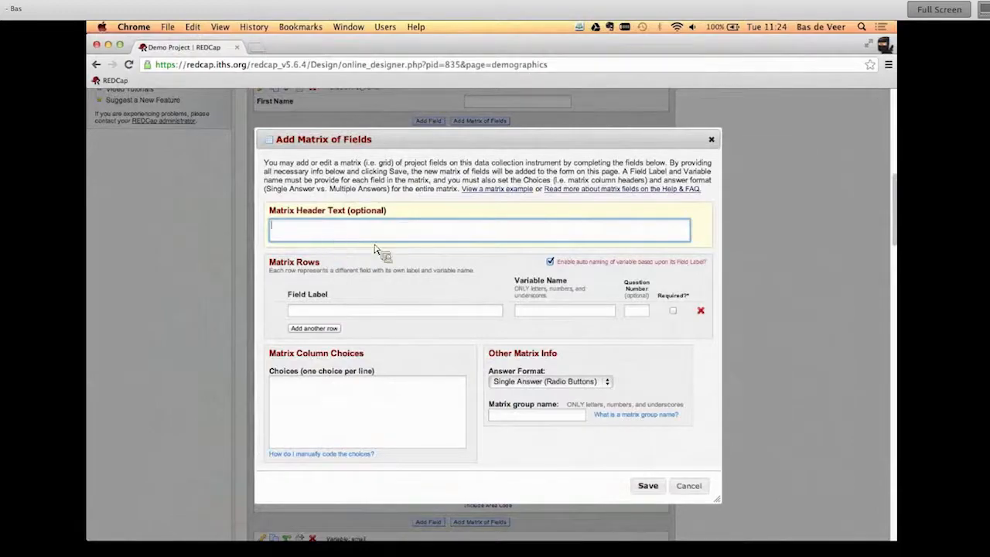
text(Training)
Step: Enter five person first names as the matrix row labels
click(335, 310)
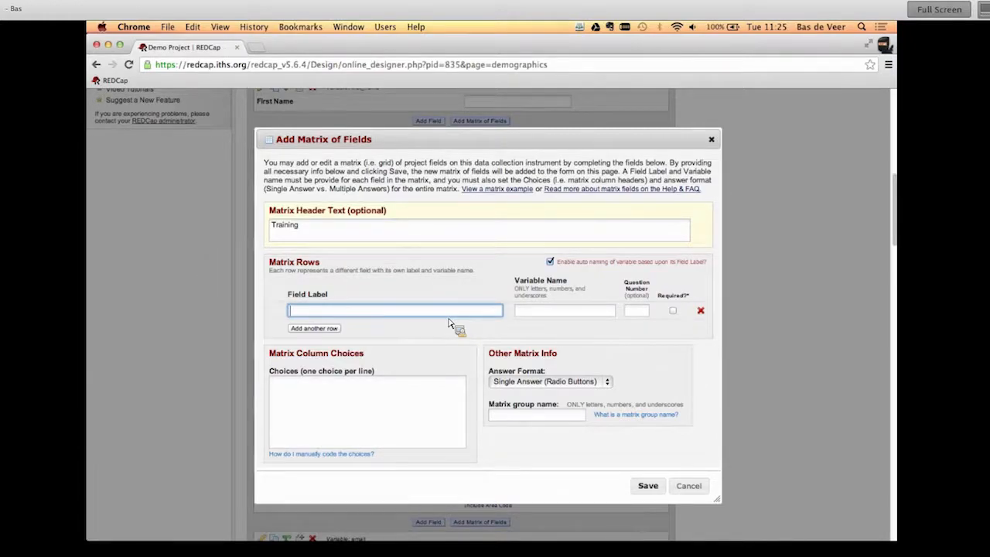
text(Bas)
click(332, 329)
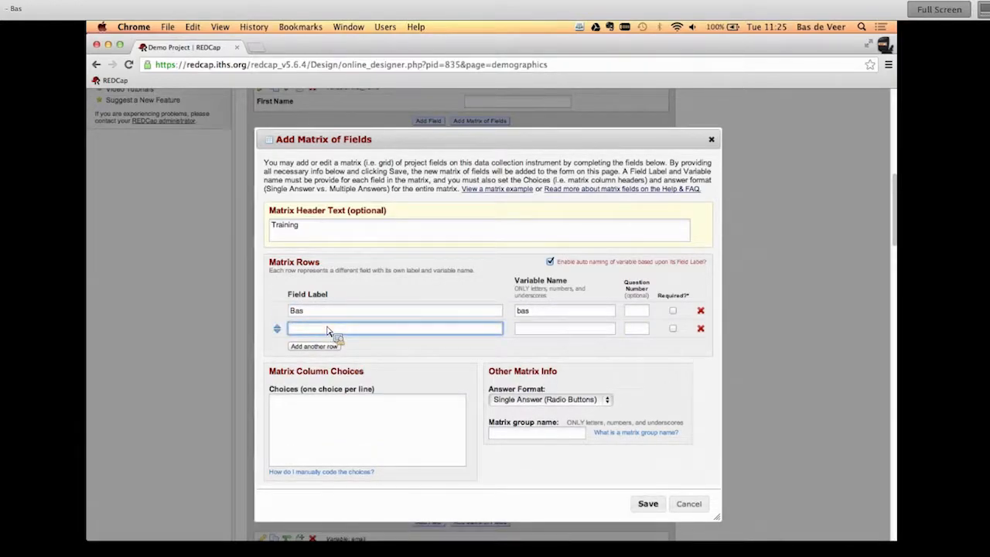
text(Kathy)
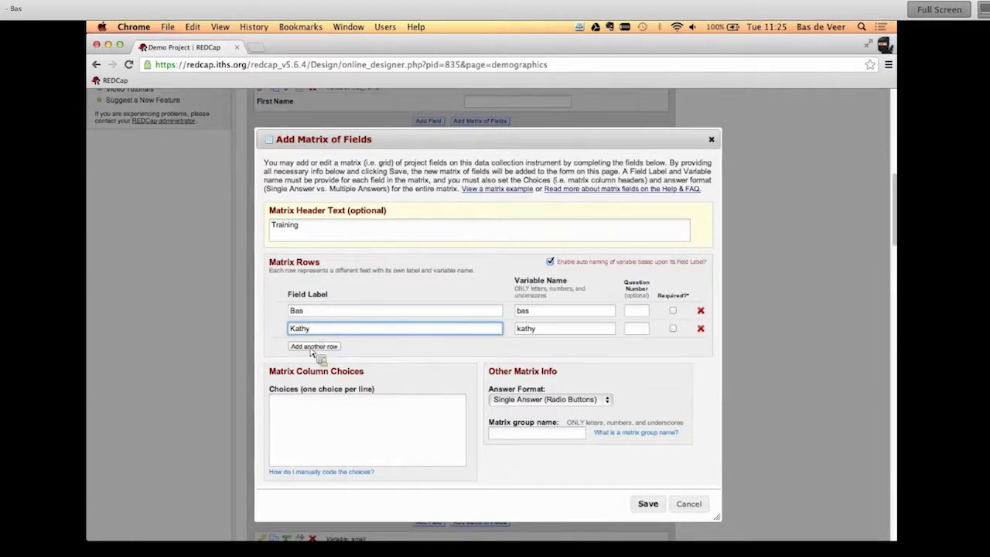
click(313, 346)
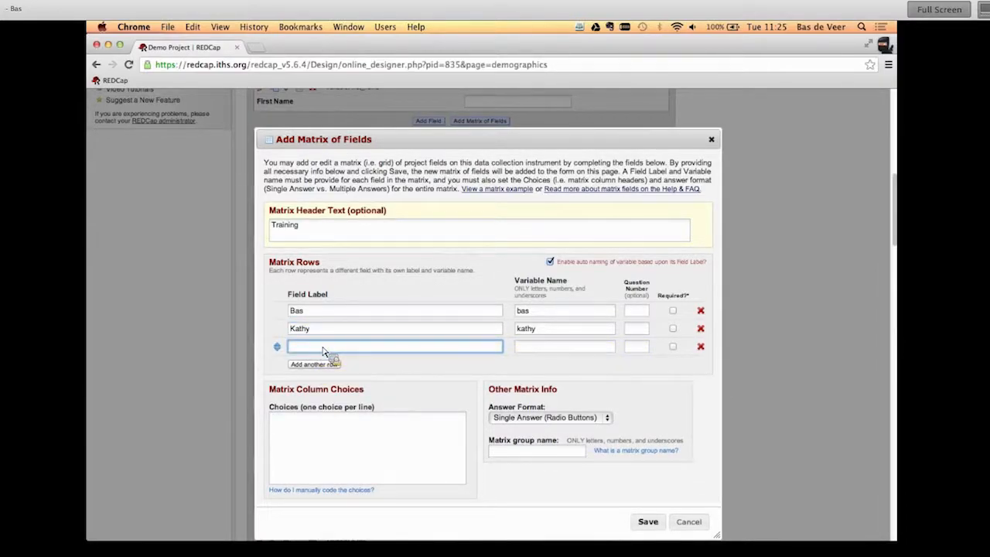
text(Megan)
click(313, 364)
text(Jos)
click(318, 382)
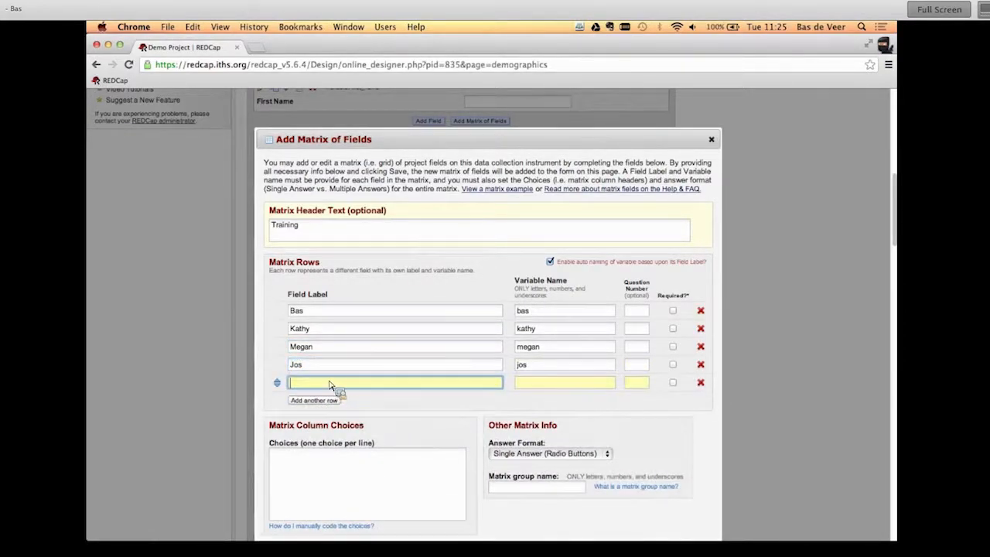
text(Gerda)
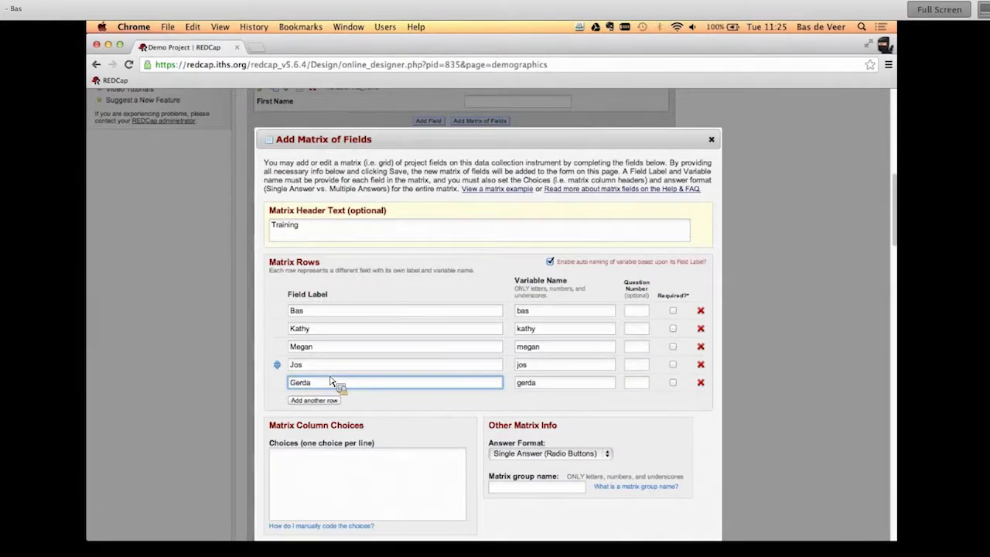
scroll(402, 398, down, 2)
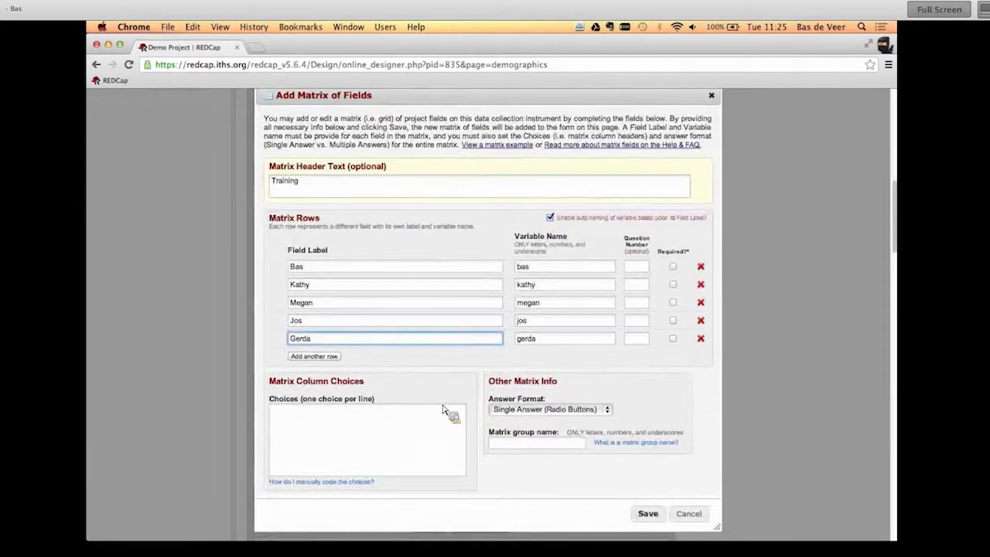
Step: Change the matrix header to 'Training Food'
click(396, 434)
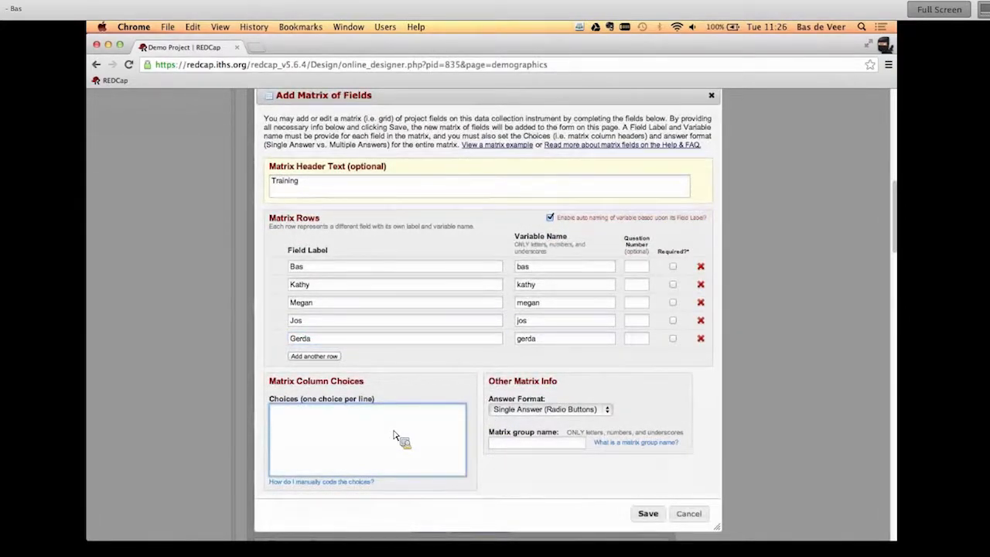
click(327, 182)
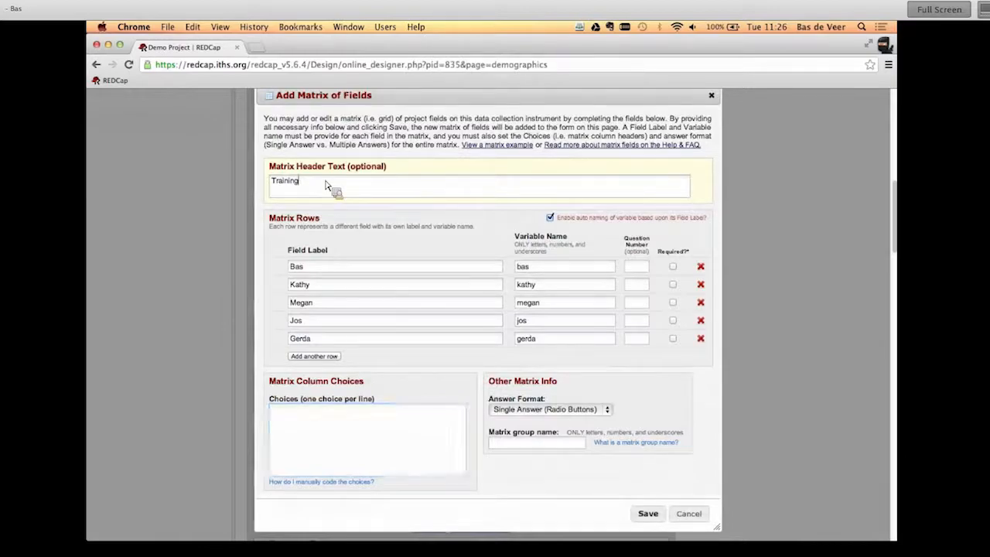
text(Food)
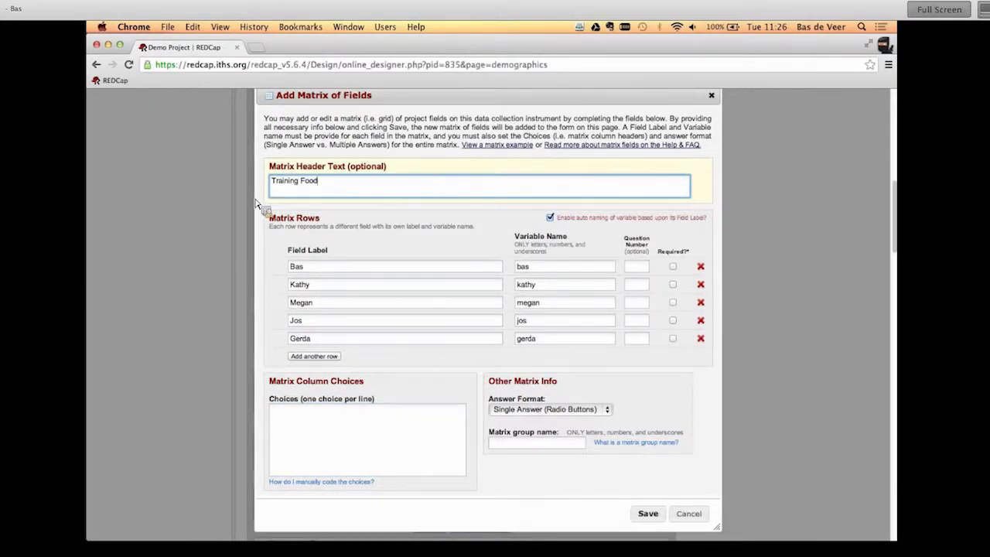
Step: List pizza, fries, hotdogs and Green Beans as the column choices, one per line
click(398, 454)
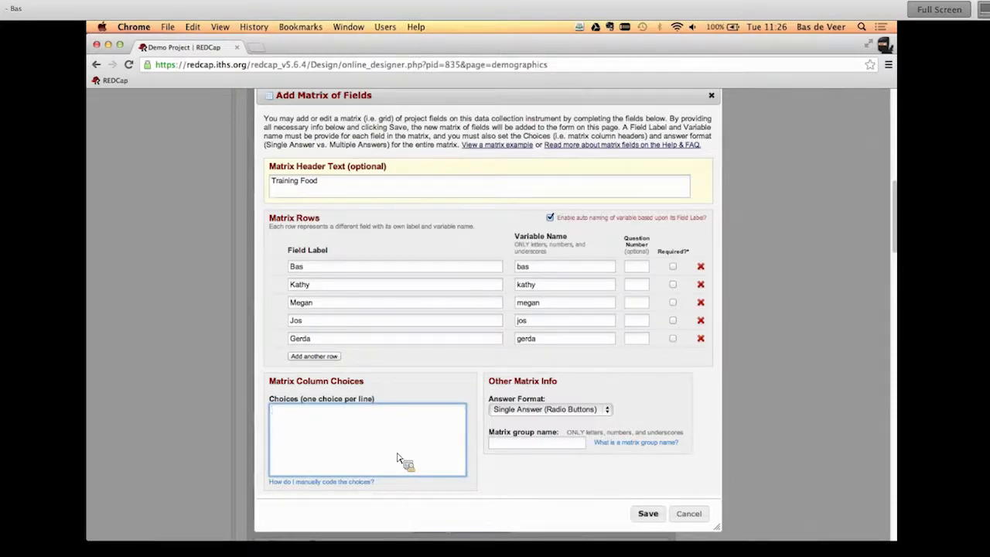
text(pizza)
key(Return)
text(fries)
key(Return)
text(hotdogs)
key(Return)
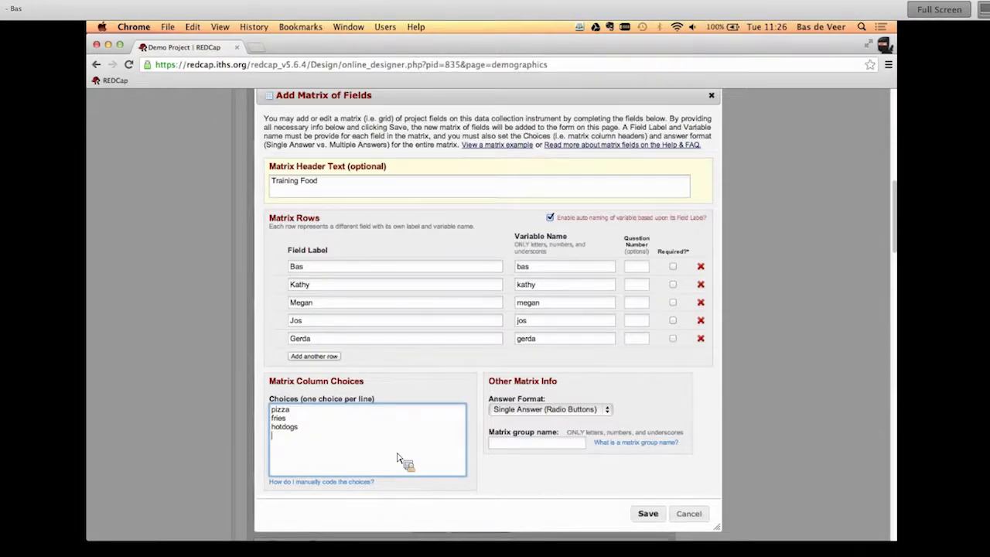
text(Green Beans)
click(573, 382)
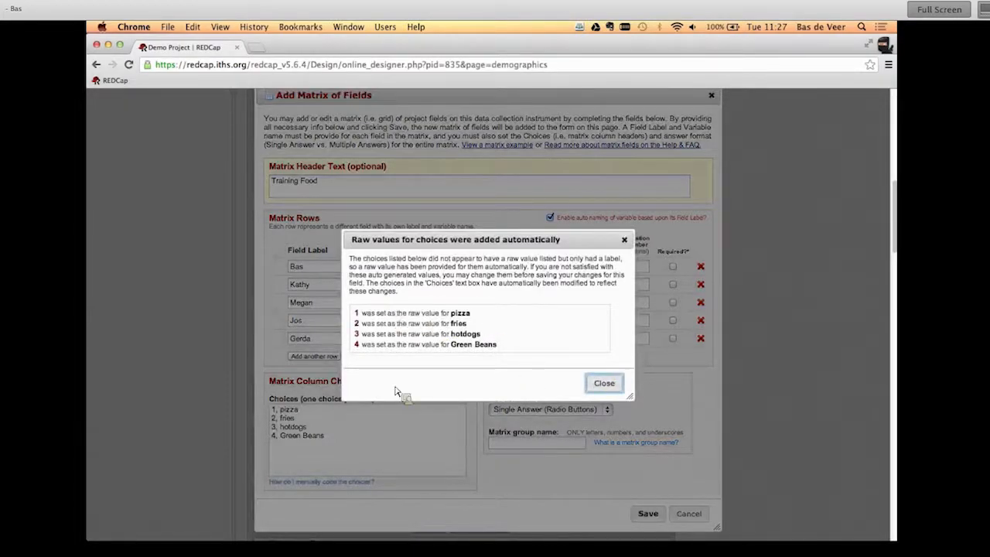
Step: Add '5, Tofu' as a fifth choice and recode hotdogs as HD
click(602, 384)
click(421, 446)
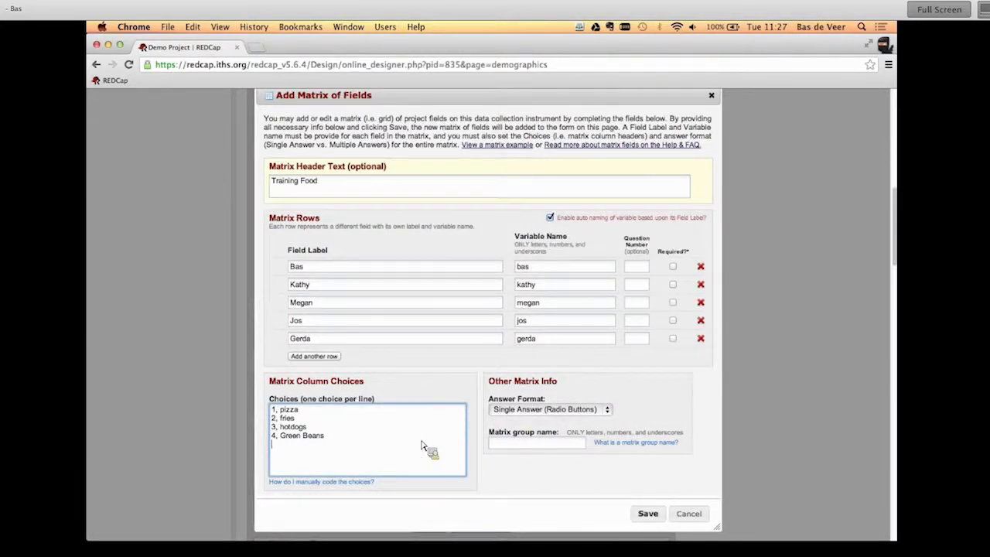
text(5, Tofu)
click(496, 387)
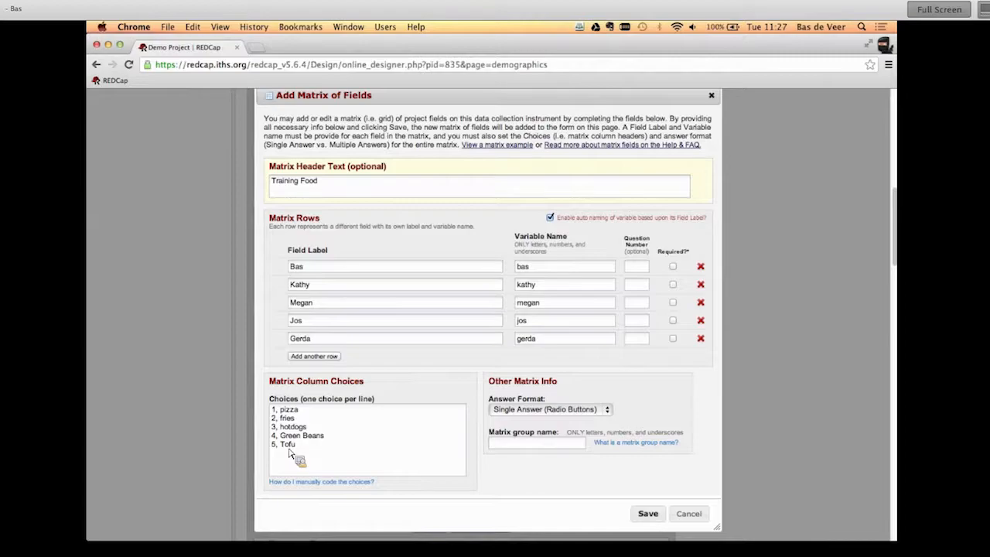
drag(276, 429, 270, 429)
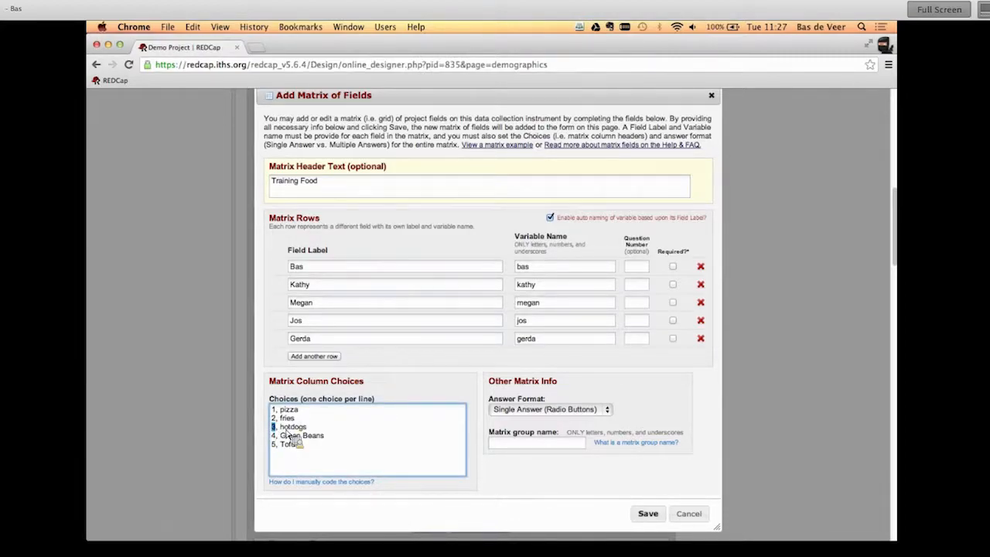
text(HD)
click(522, 463)
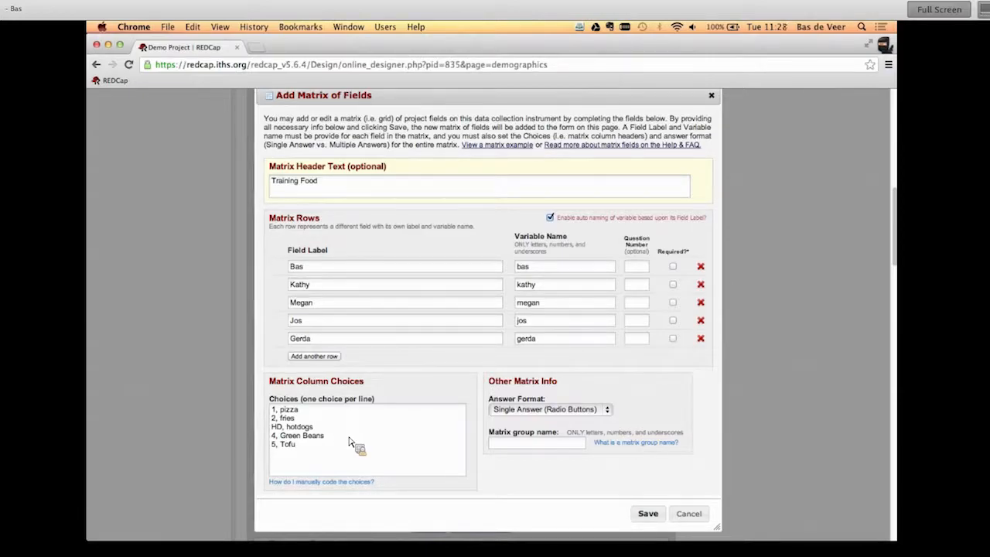
Step: Name the matrix group 'food', use Multiple Answers (Checkboxes), and save the matrix
click(648, 513)
click(587, 342)
click(534, 446)
text(food)
click(603, 411)
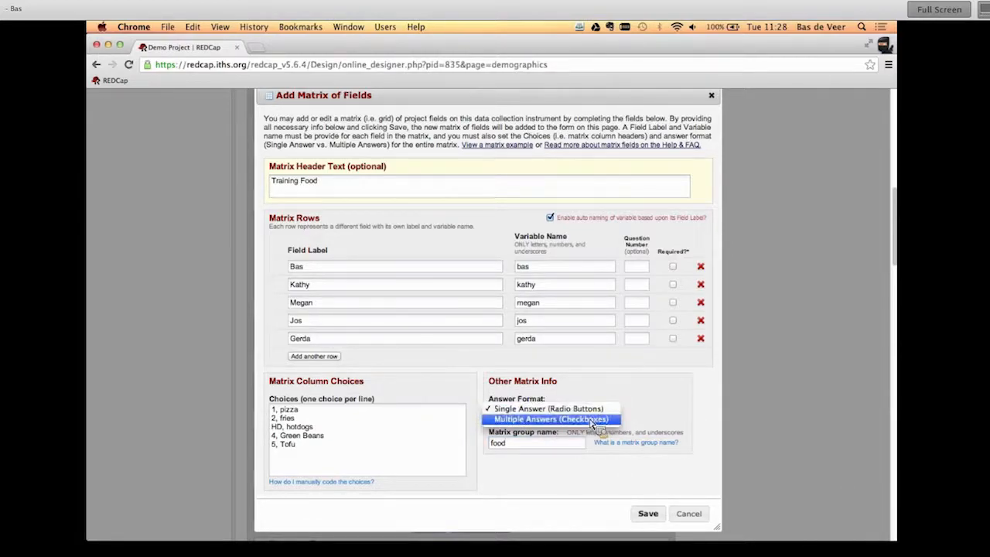
click(611, 420)
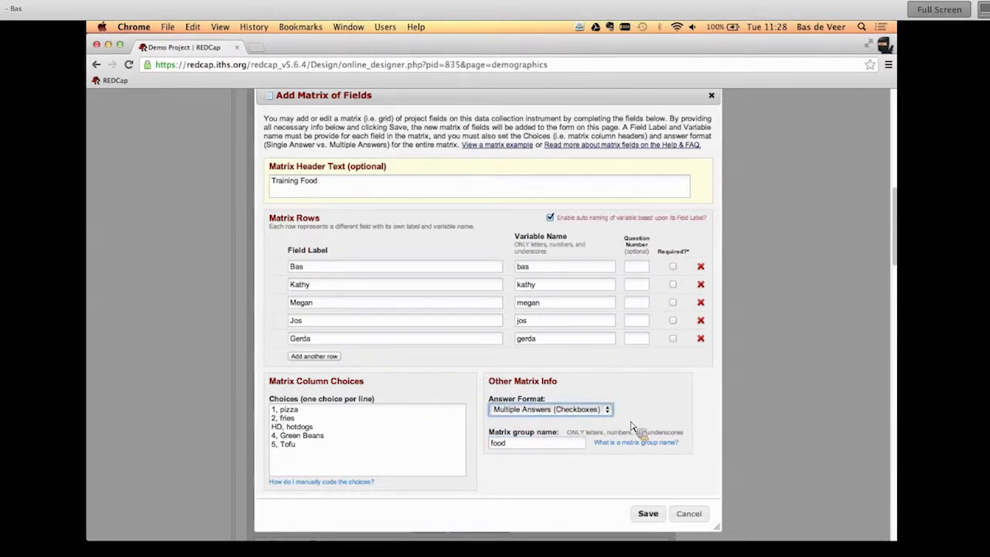
click(648, 515)
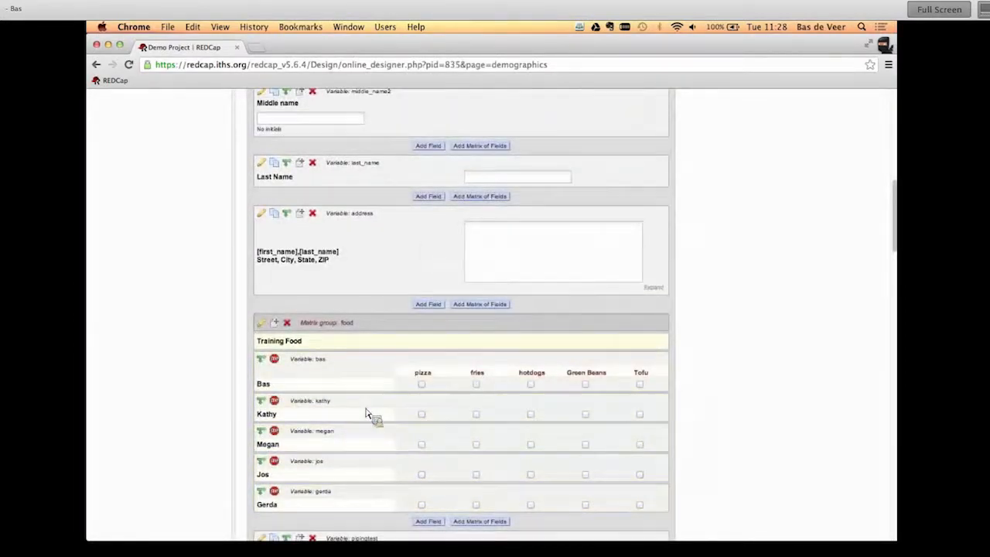
scroll(367, 414, up, 3)
scroll(463, 348, up, 10)
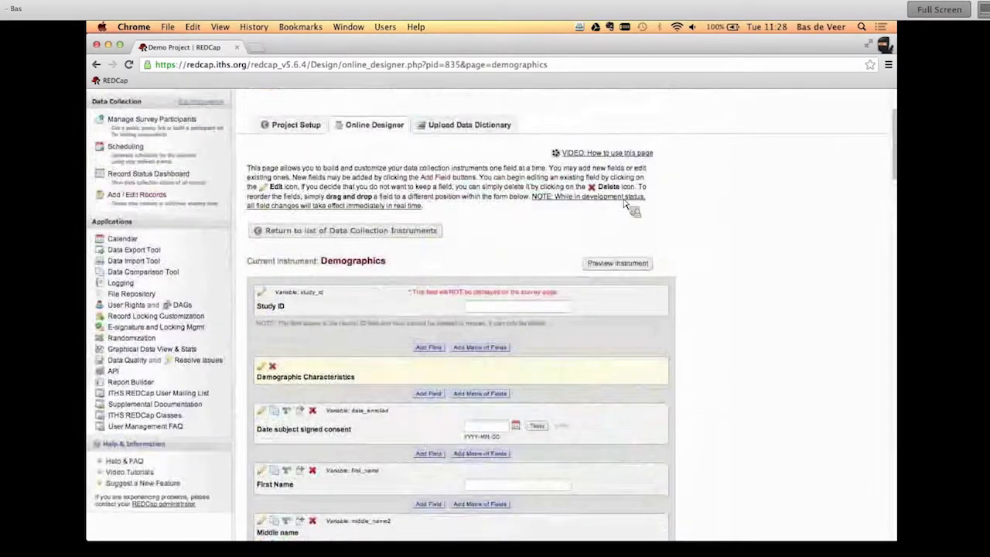
click(618, 263)
scroll(564, 284, down, 5)
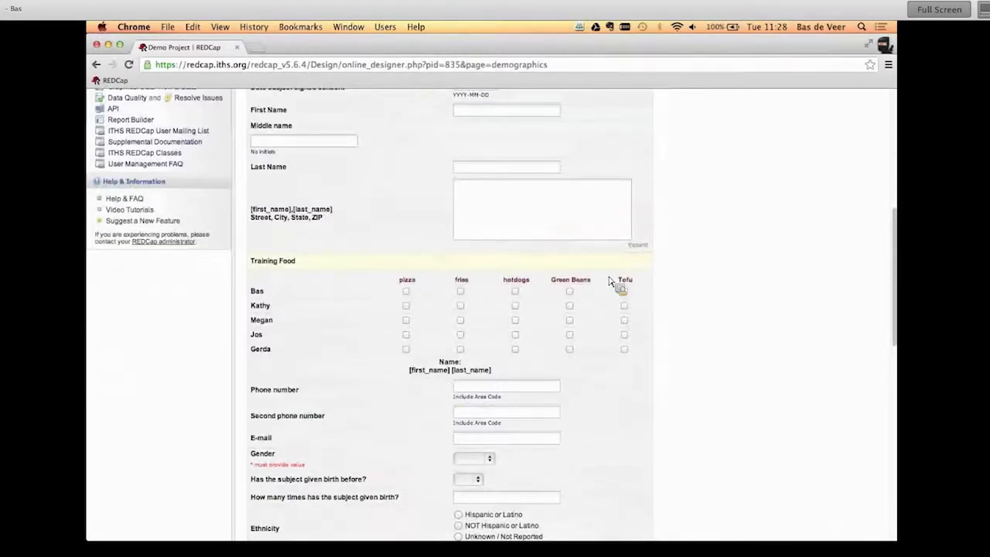
scroll(619, 275, up, 5)
click(622, 172)
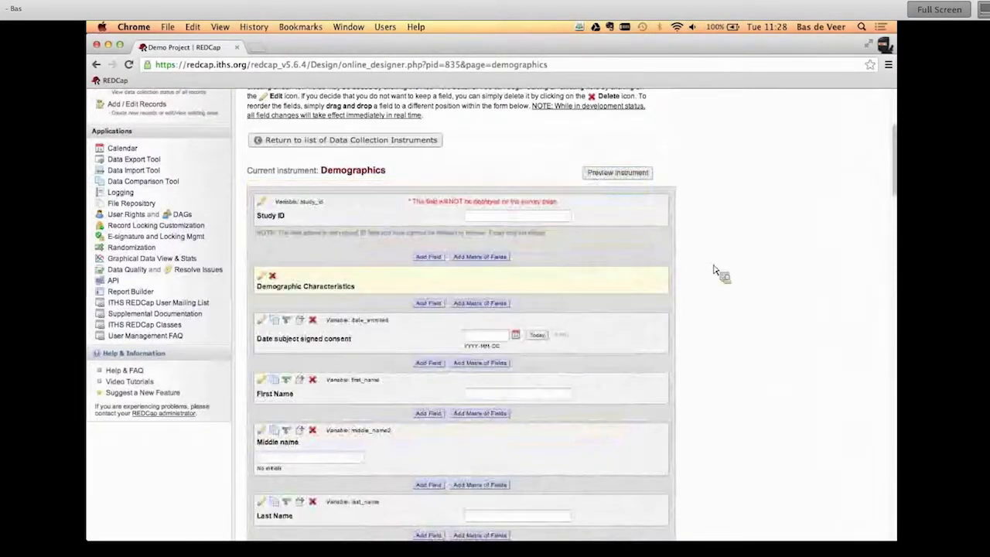
click(504, 338)
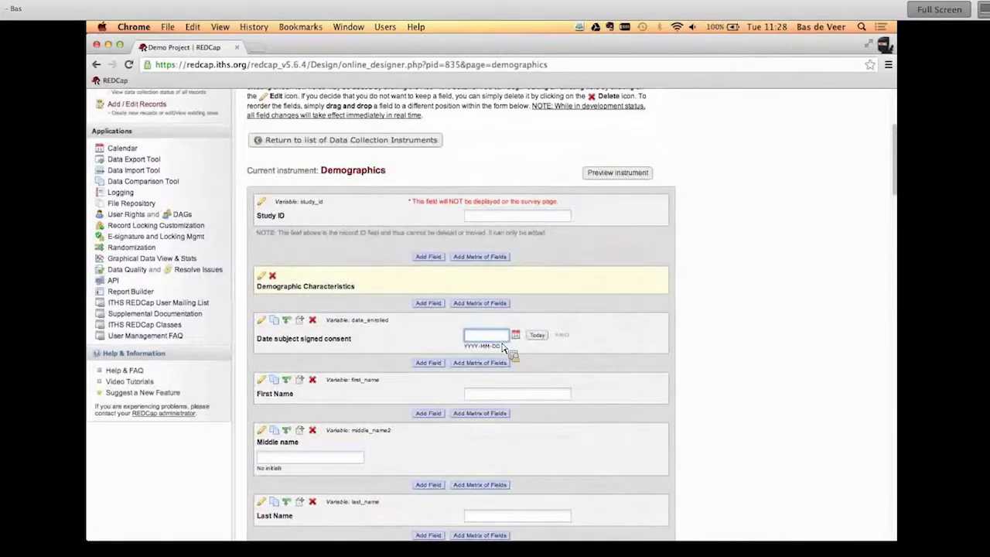
click(532, 347)
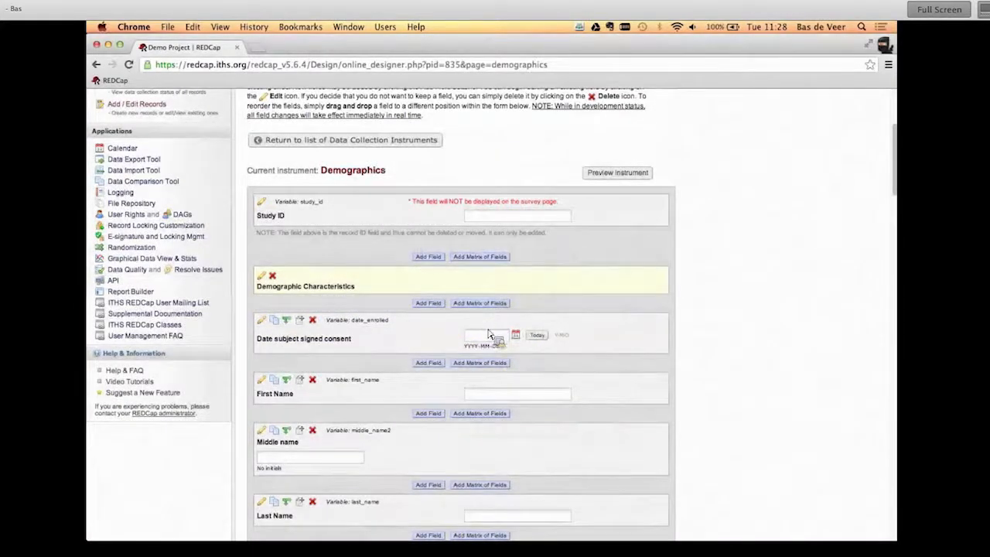
click(536, 338)
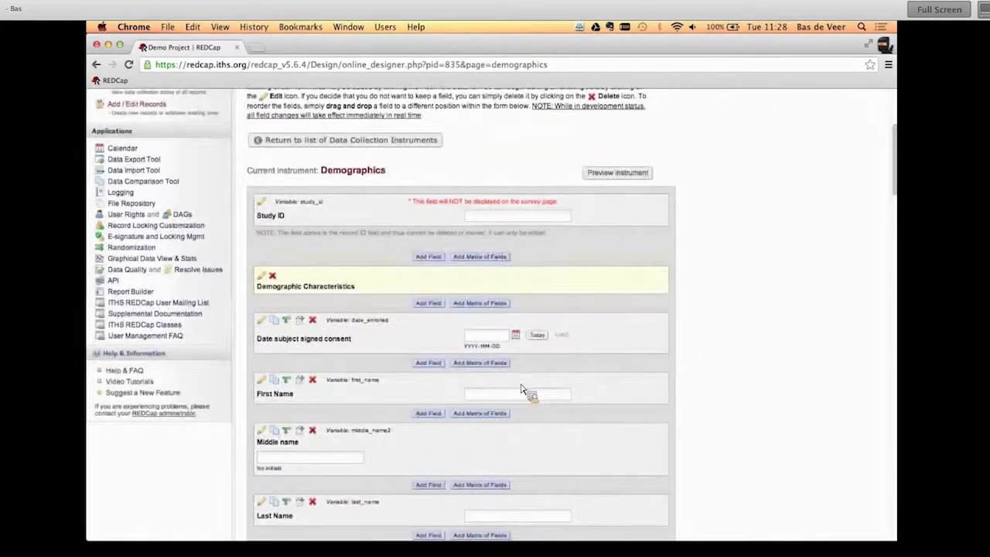
click(498, 396)
Step: Fill in a sample first and last name, then switch to the Branching Logic slide
text(Bas)
scroll(536, 442, down, 2)
click(485, 467)
text(de Veer)
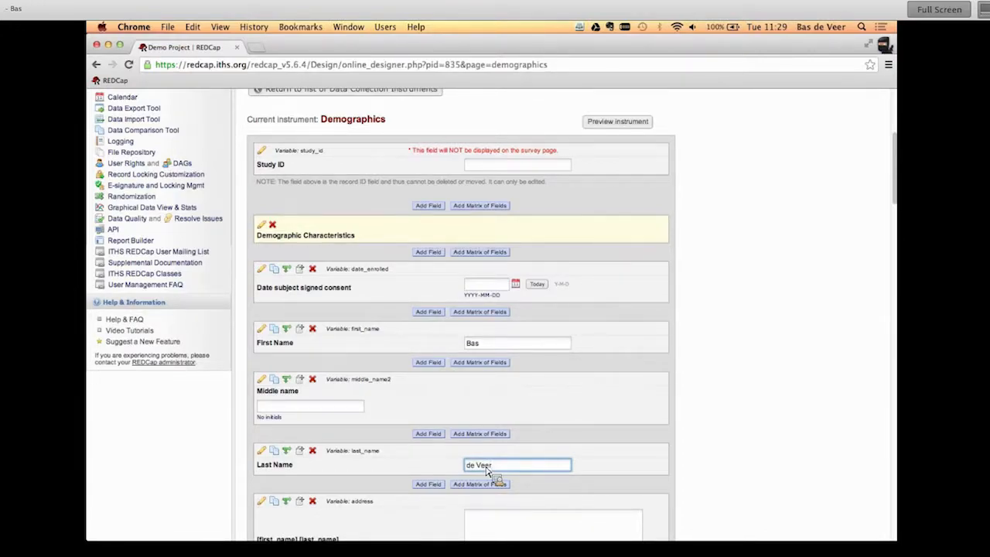
key(super+Tab)
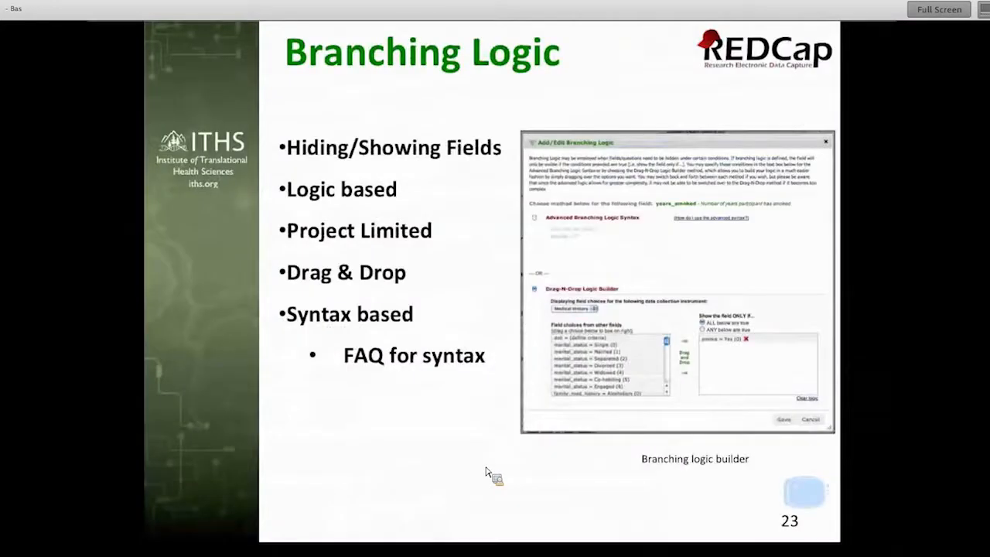
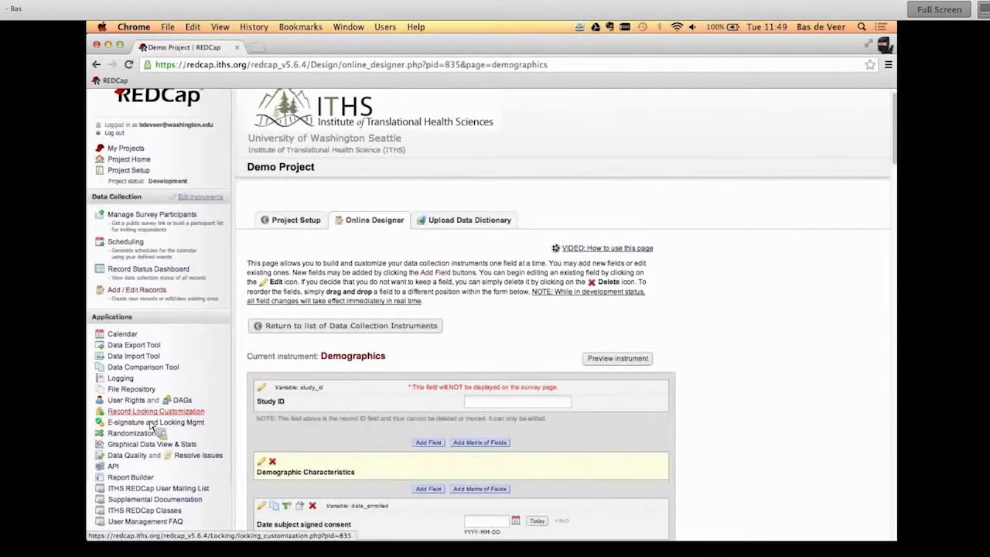
Step: From Project Setup, go to the User Rights page and scroll down to the user table
click(277, 221)
scroll(394, 328, down, 5)
scroll(394, 329, down, 5)
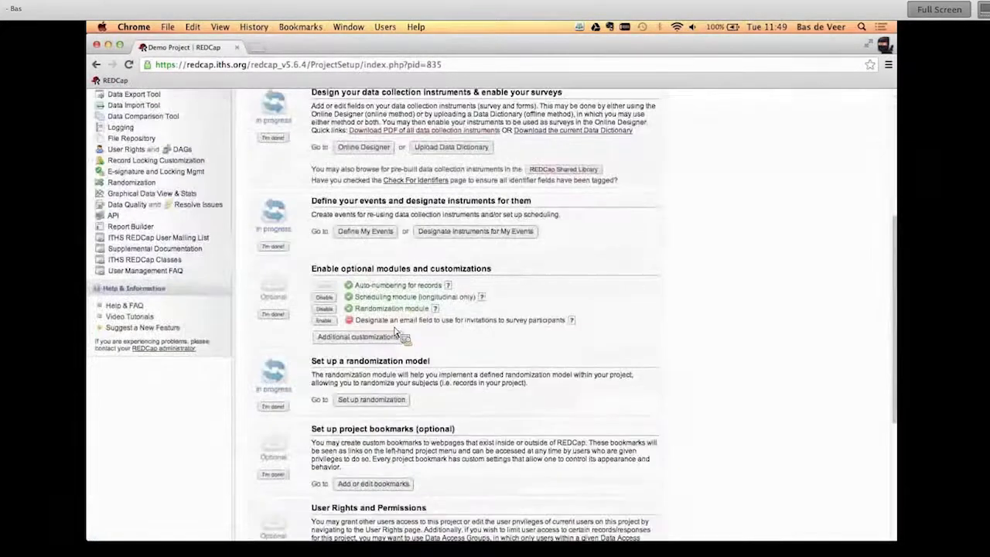
scroll(396, 333, up, 4)
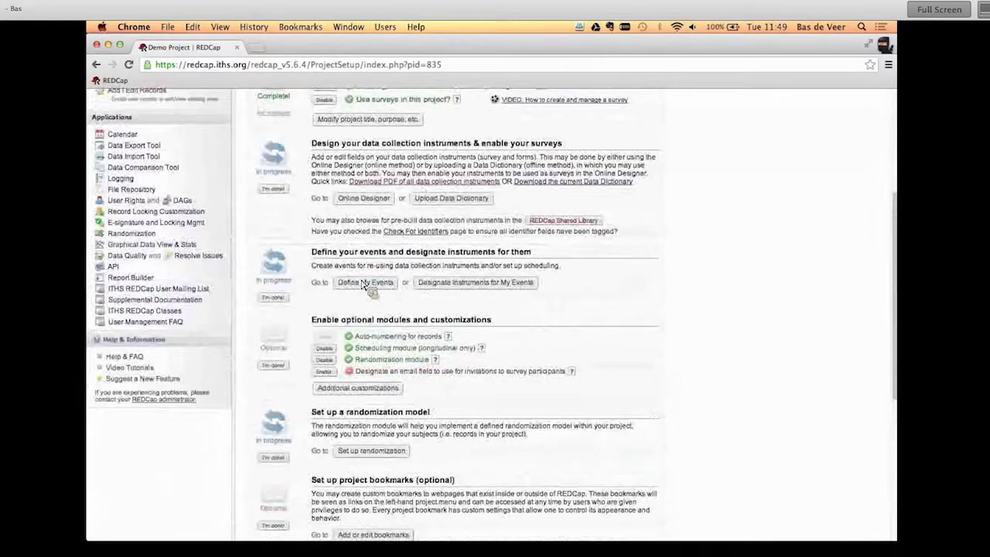
scroll(391, 333, down, 6)
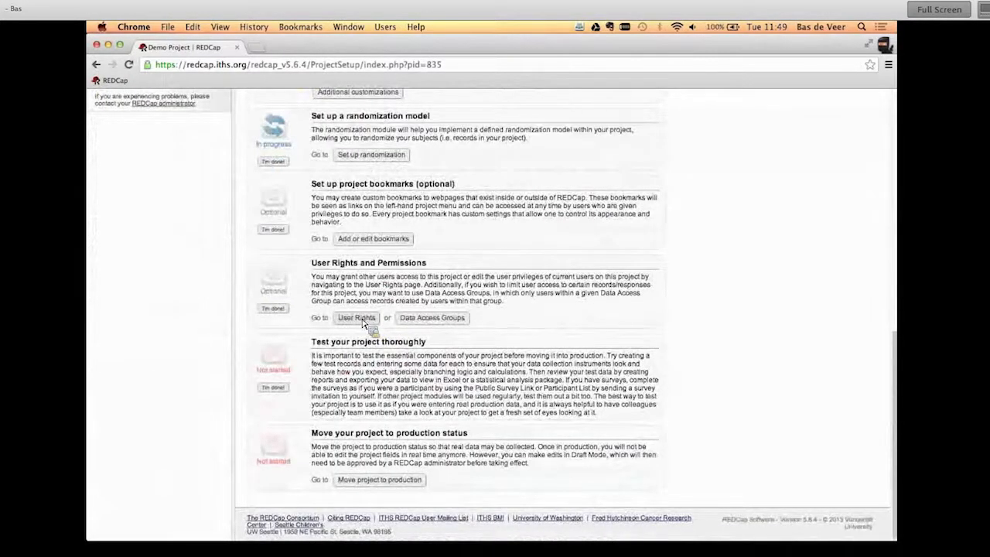
click(361, 319)
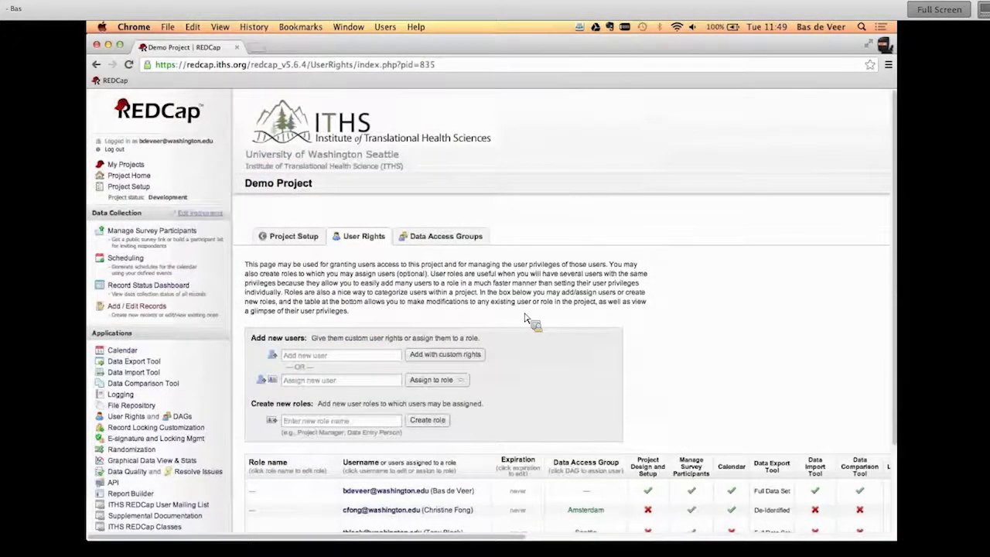
scroll(525, 319, down, 3)
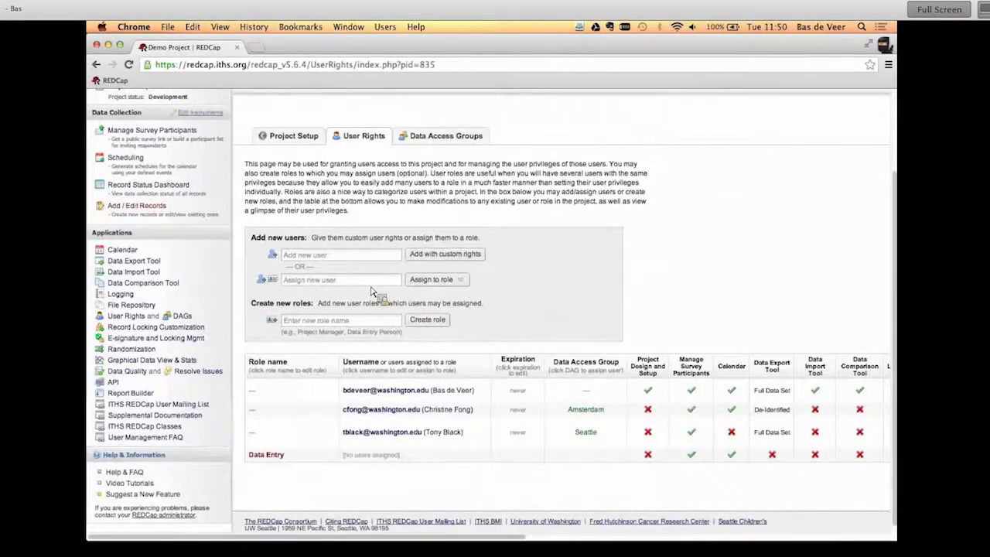
Step: Look up the new user's account and assign it to the Data Entry role
click(336, 280)
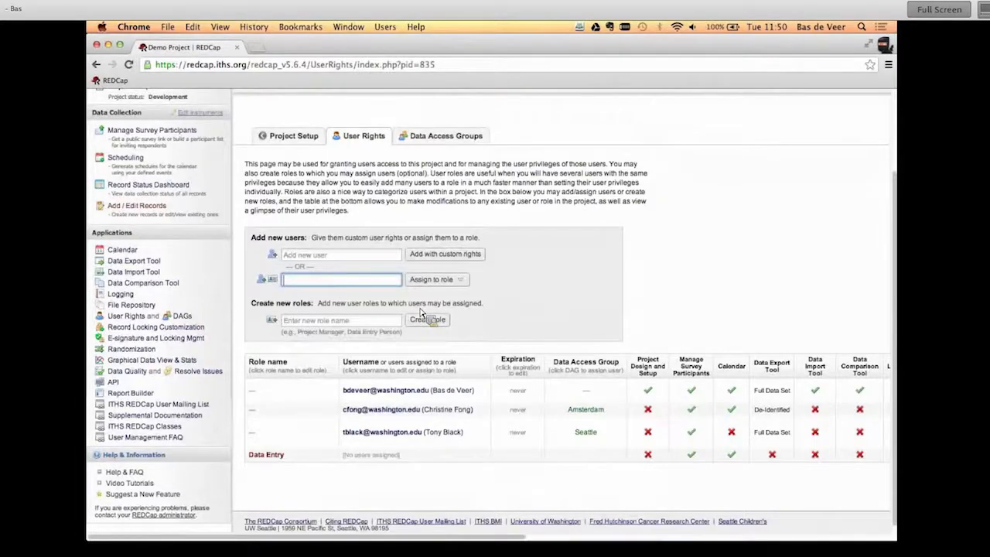
text(sally)
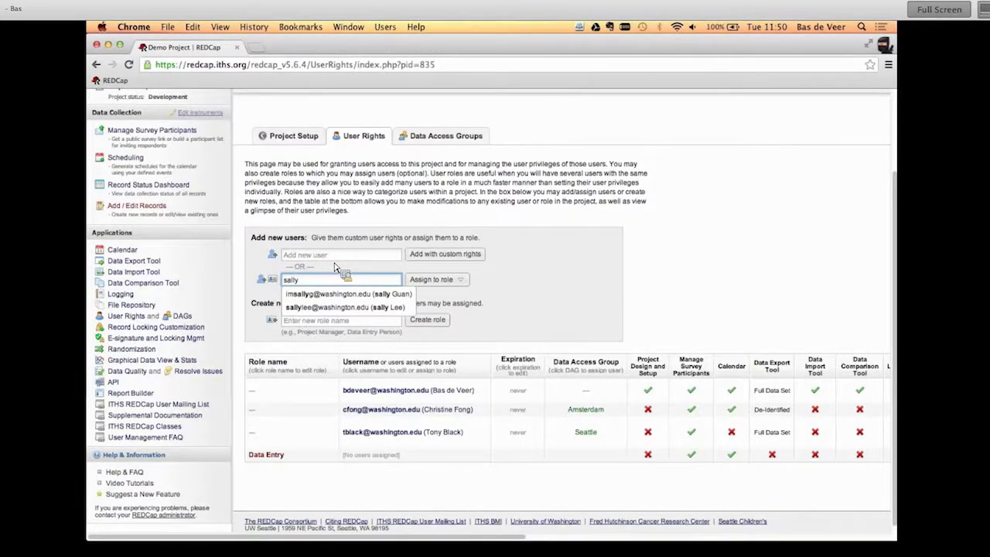
click(336, 307)
click(461, 281)
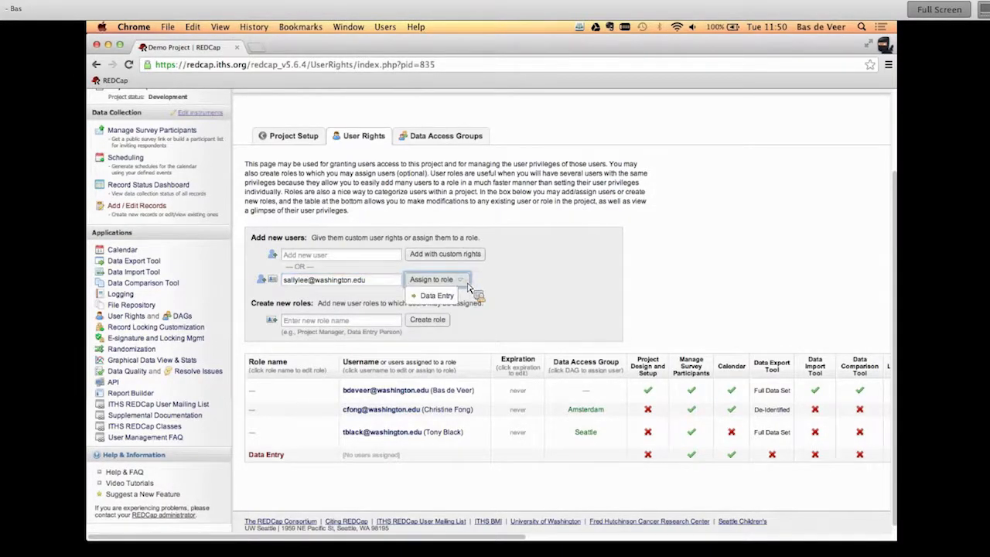
click(440, 297)
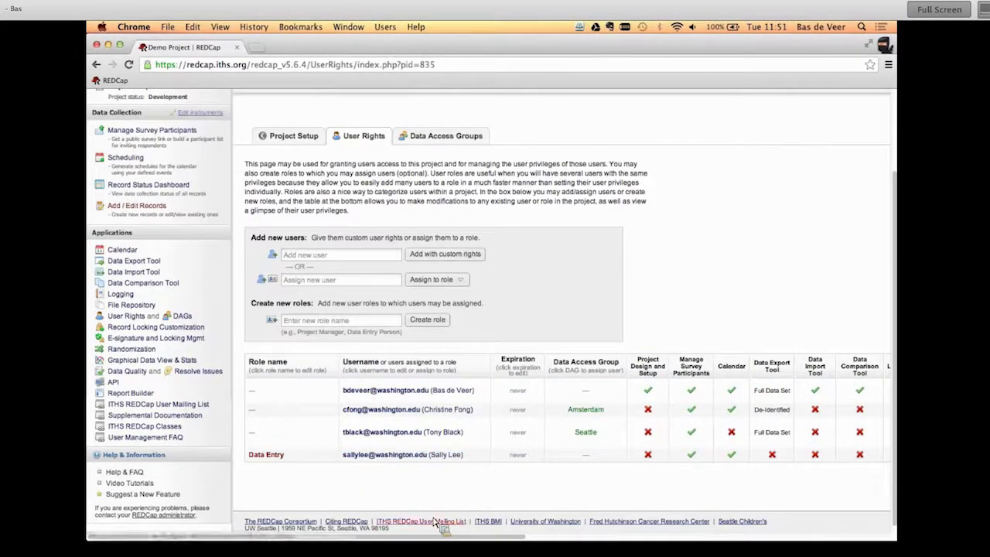
Step: Take the new user out of the Data Entry role and dismiss the privileges notice
drag(407, 539, 726, 545)
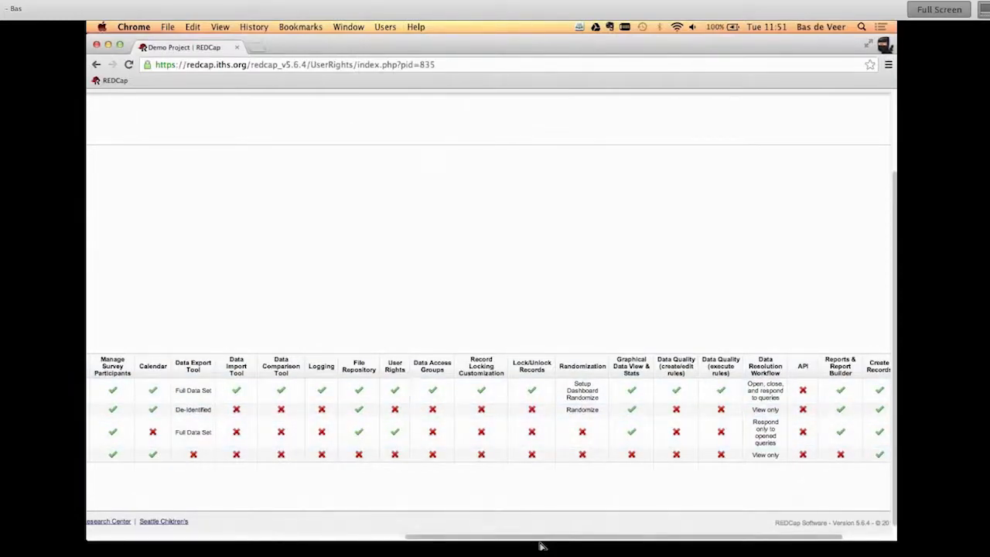
drag(646, 535, 213, 538)
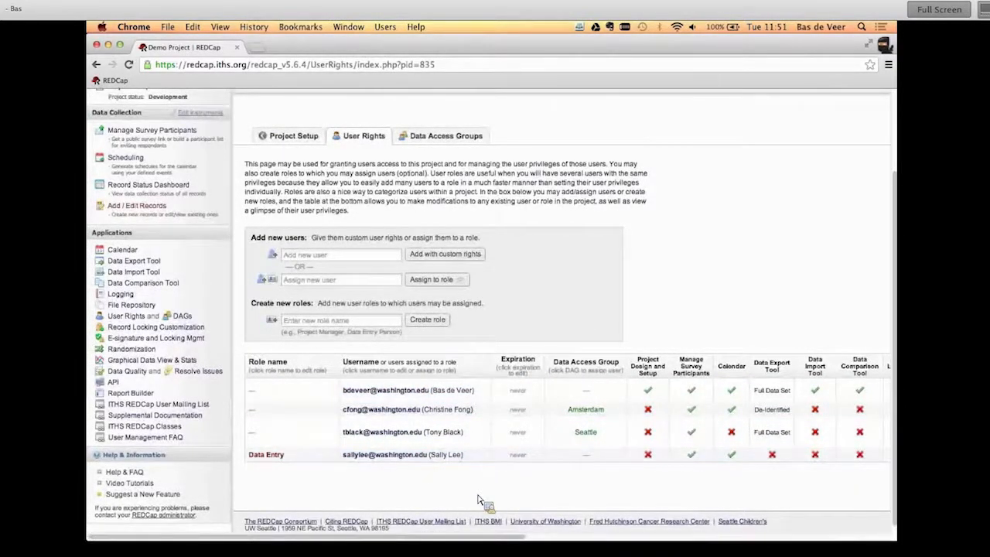
click(437, 458)
click(528, 452)
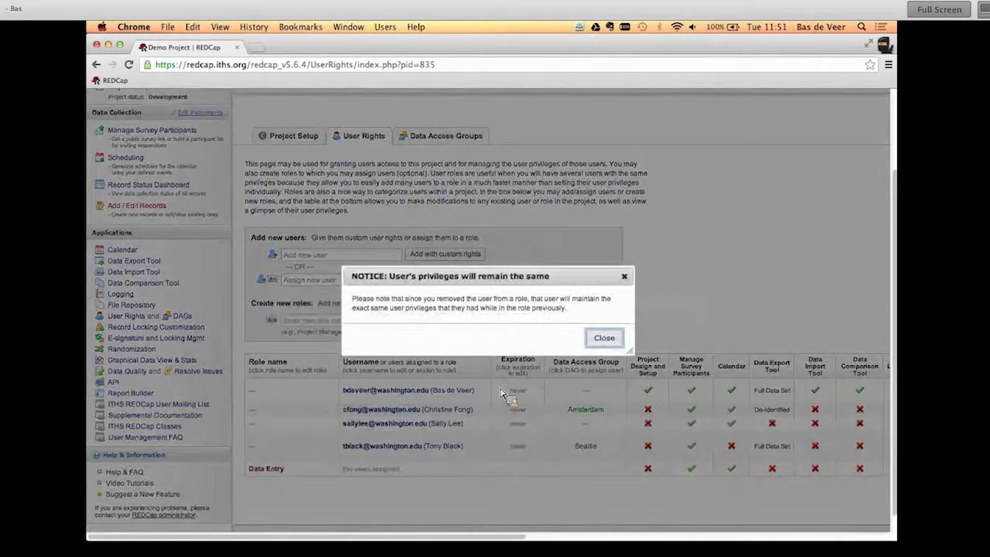
click(604, 338)
Step: Delete the new user from the project through their privileges and confirm
click(446, 425)
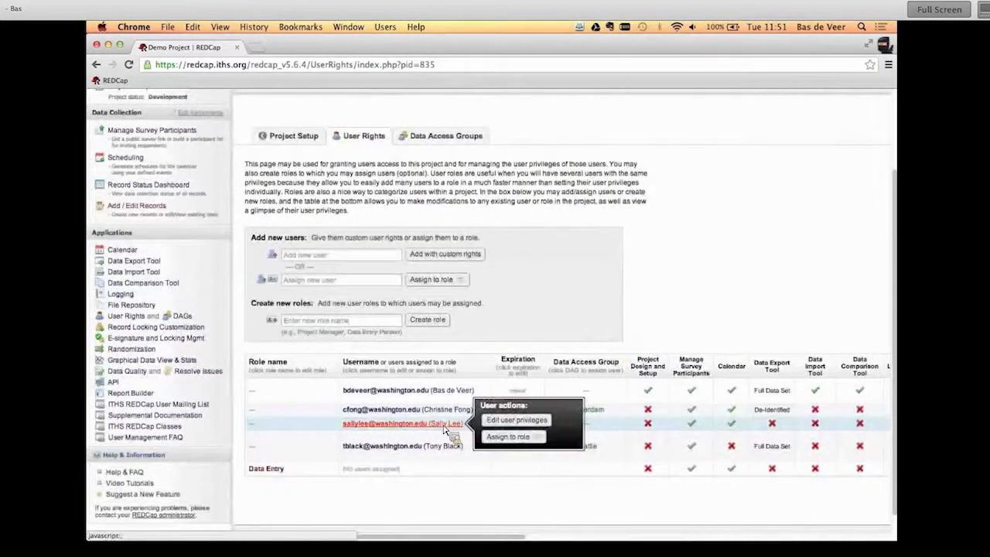
click(511, 420)
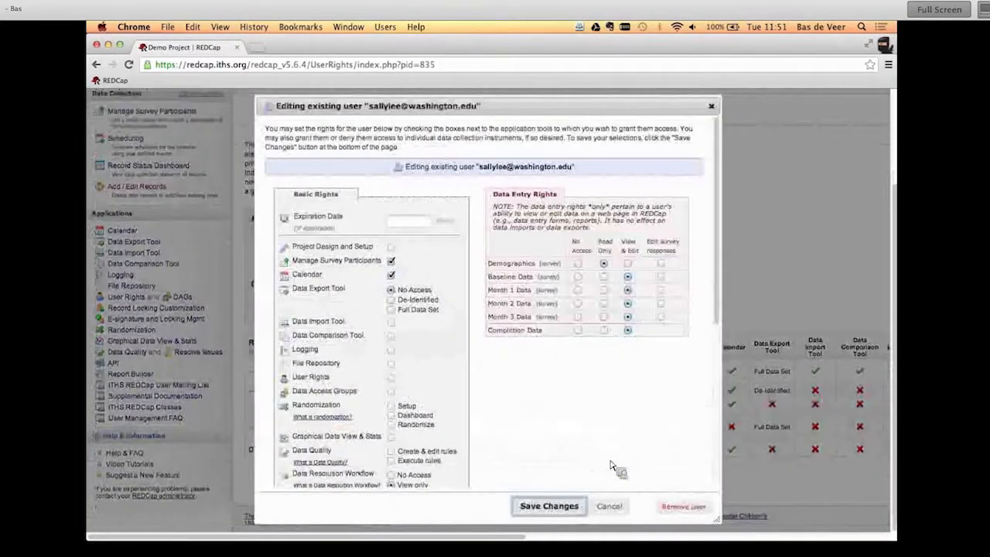
click(684, 506)
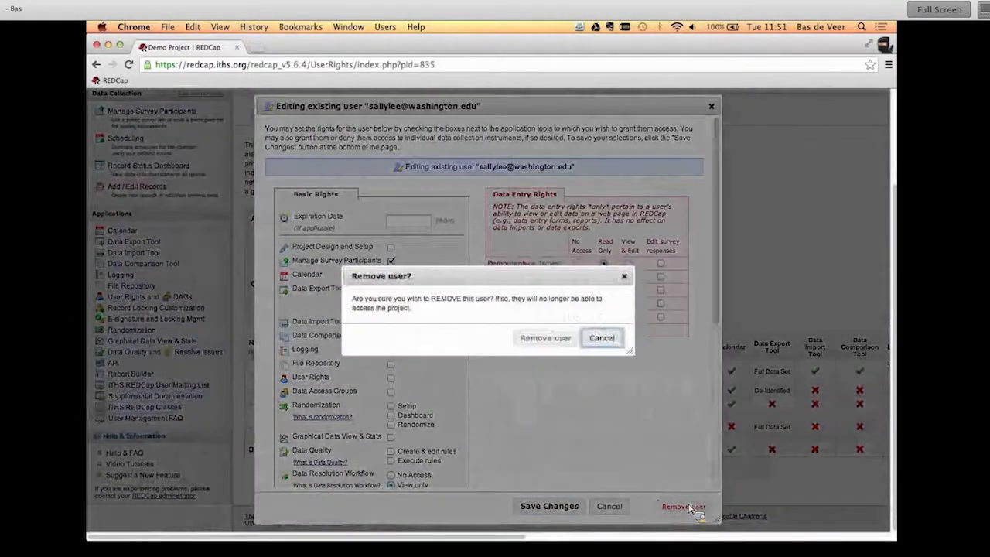
click(594, 340)
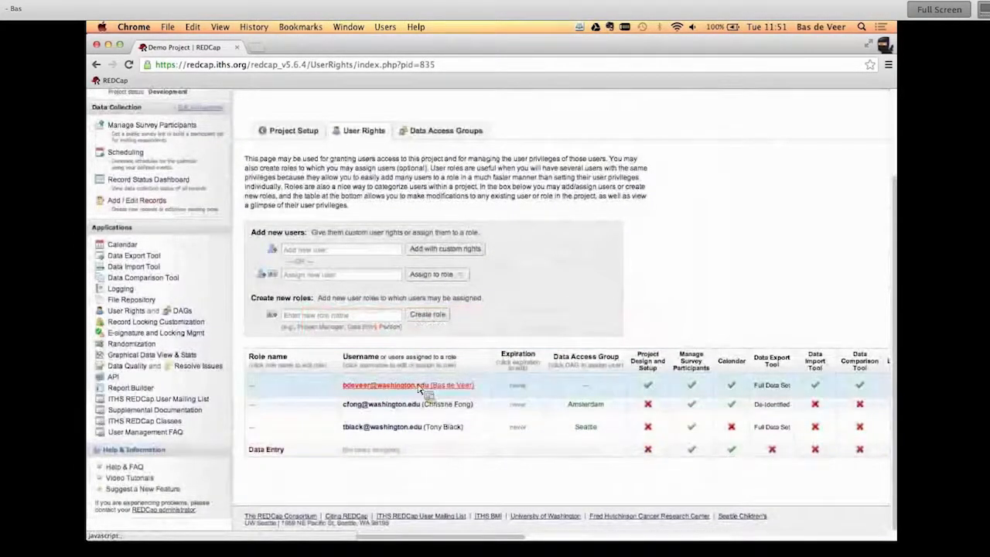
Step: Select the new user's account and begin adding them with custom rights
click(314, 255)
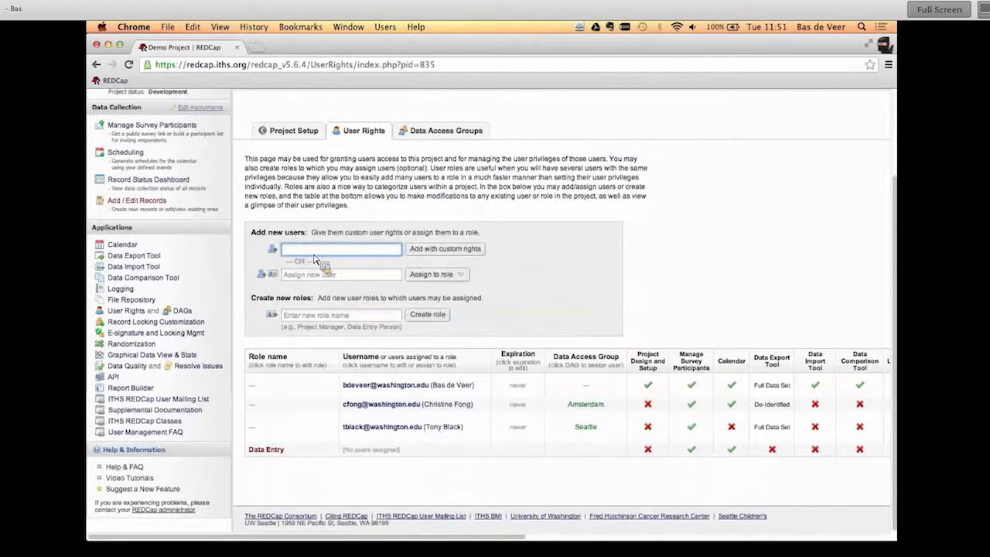
text(sally)
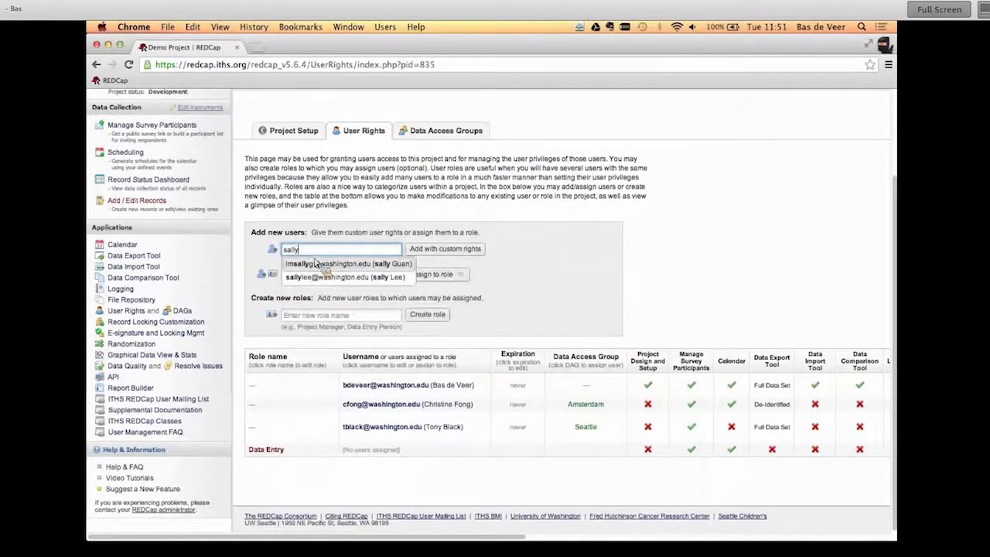
click(324, 277)
click(444, 248)
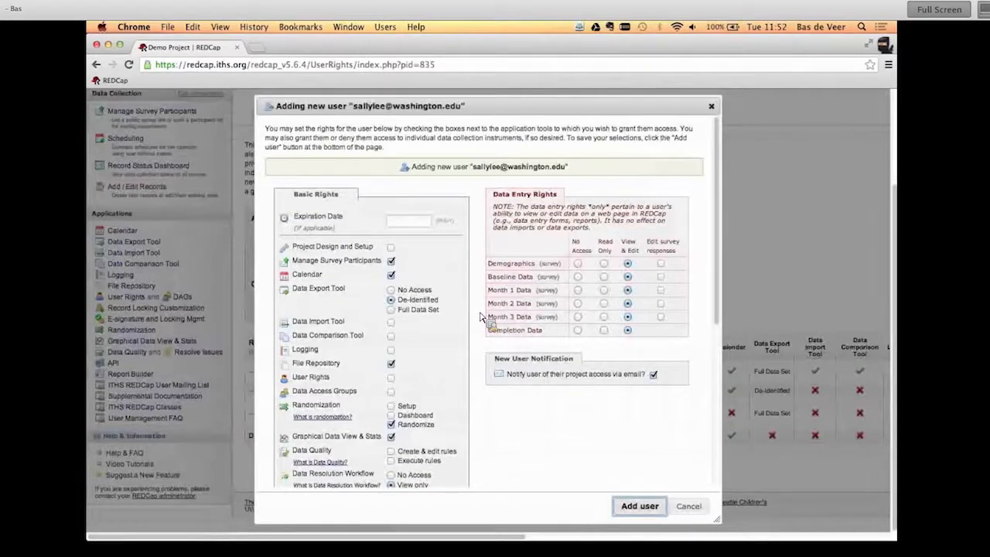
scroll(480, 317, down, 1)
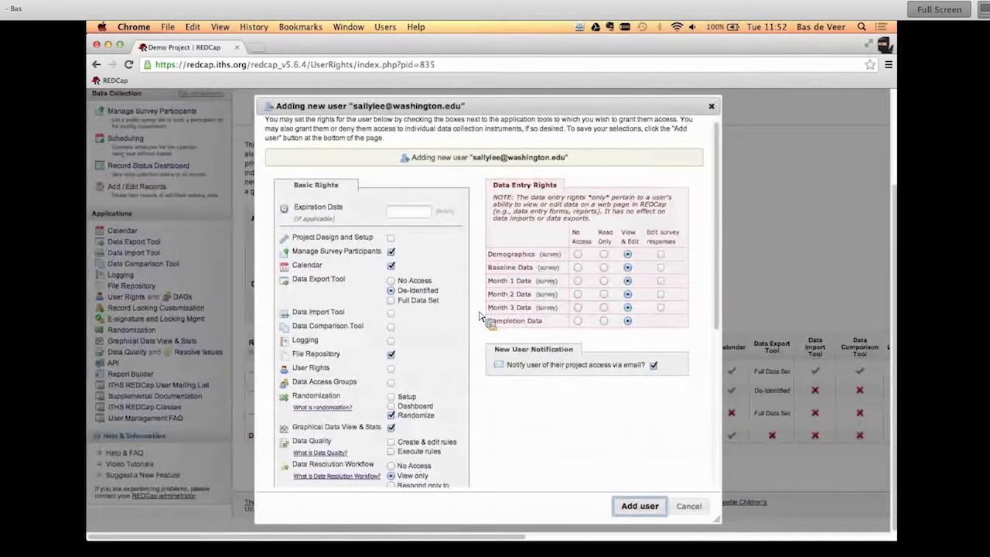
scroll(447, 266, down, 5)
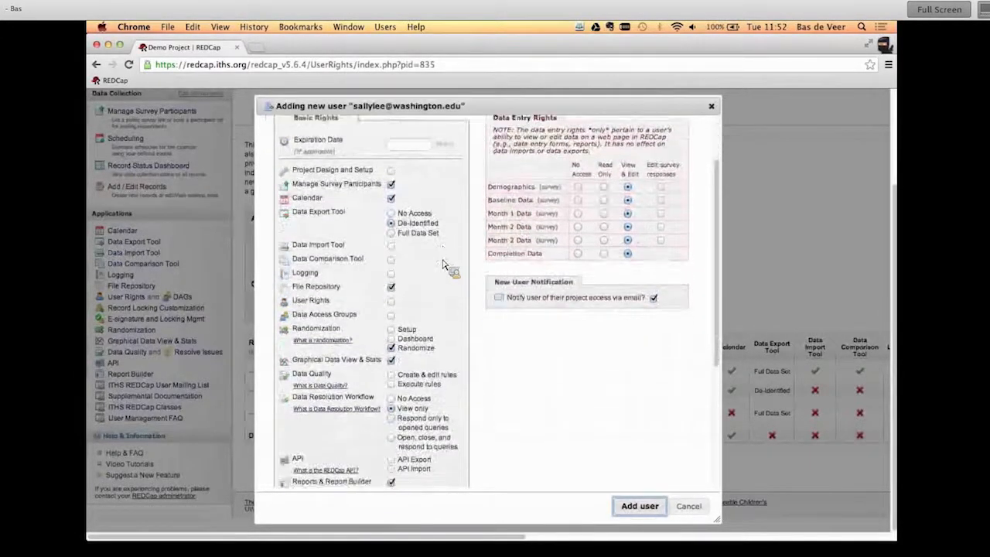
scroll(444, 265, down, 4)
scroll(443, 266, up, 2)
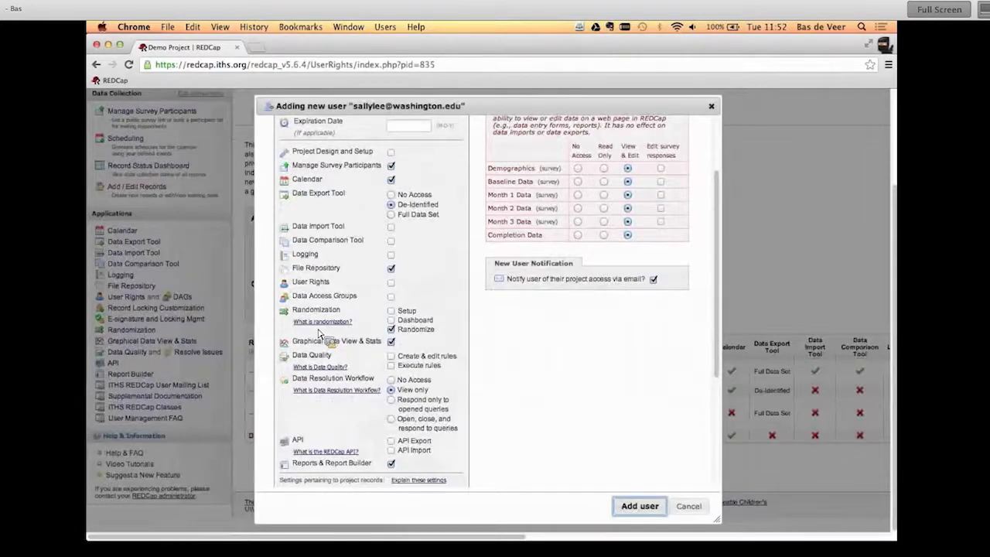
scroll(328, 337, down, 2)
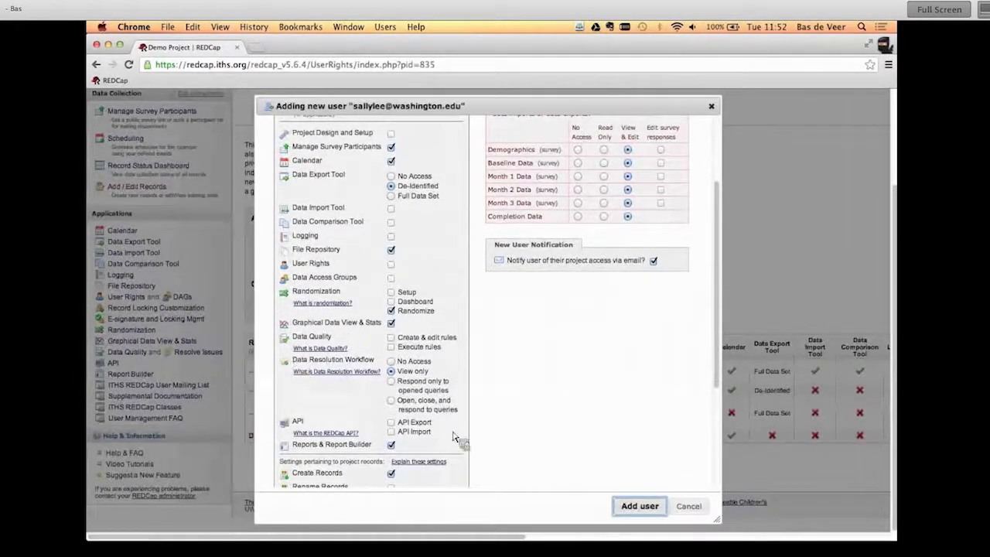
scroll(384, 391, down, 4)
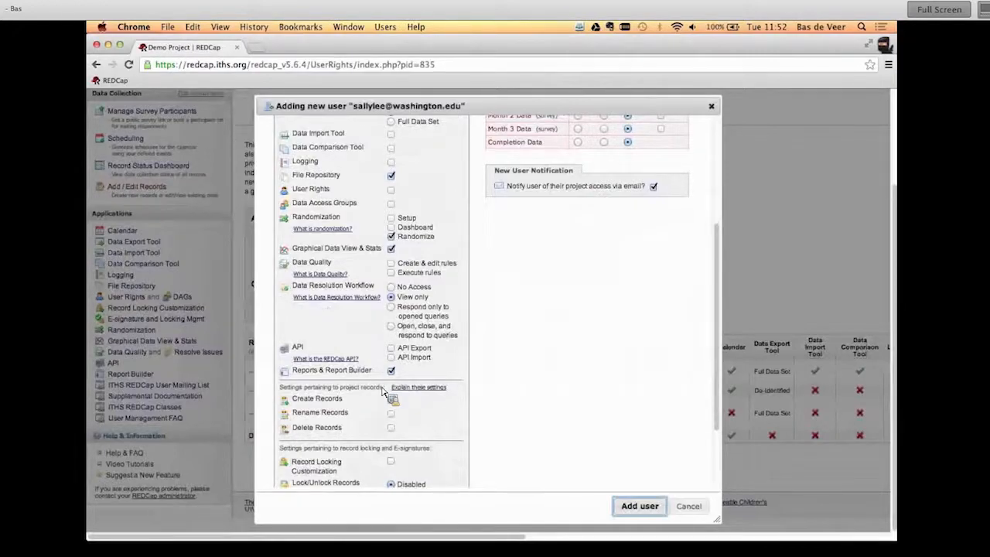
scroll(384, 390, down, 5)
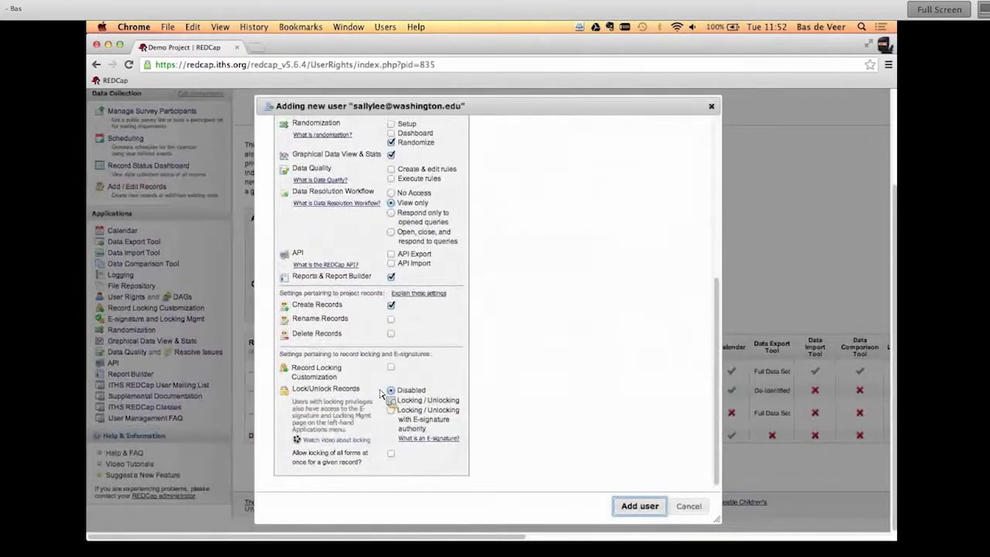
scroll(380, 394, up, 12)
scroll(380, 394, up, 3)
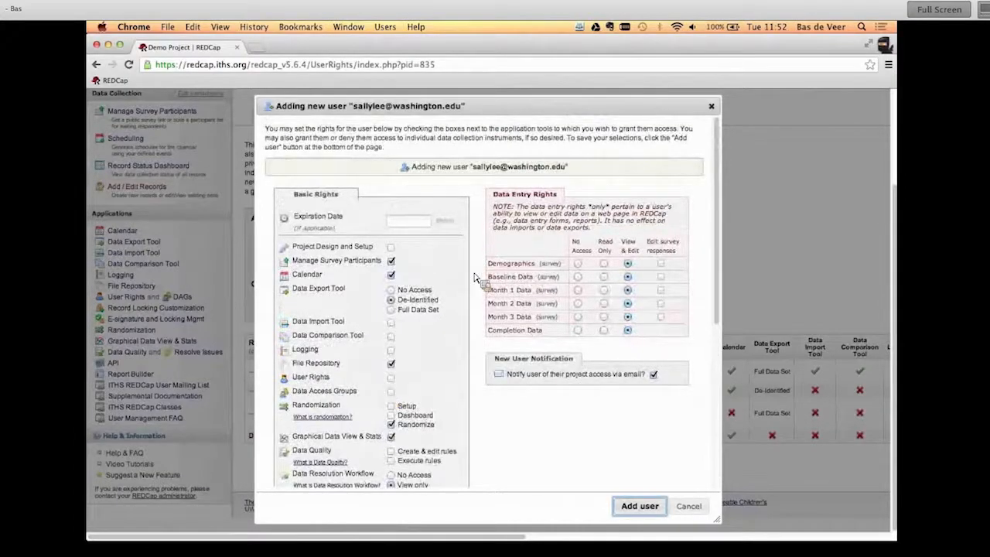
Step: Set Demographics and Month 3 Data to Read Only and Month 1 to No Access, then add the user
click(605, 264)
click(578, 290)
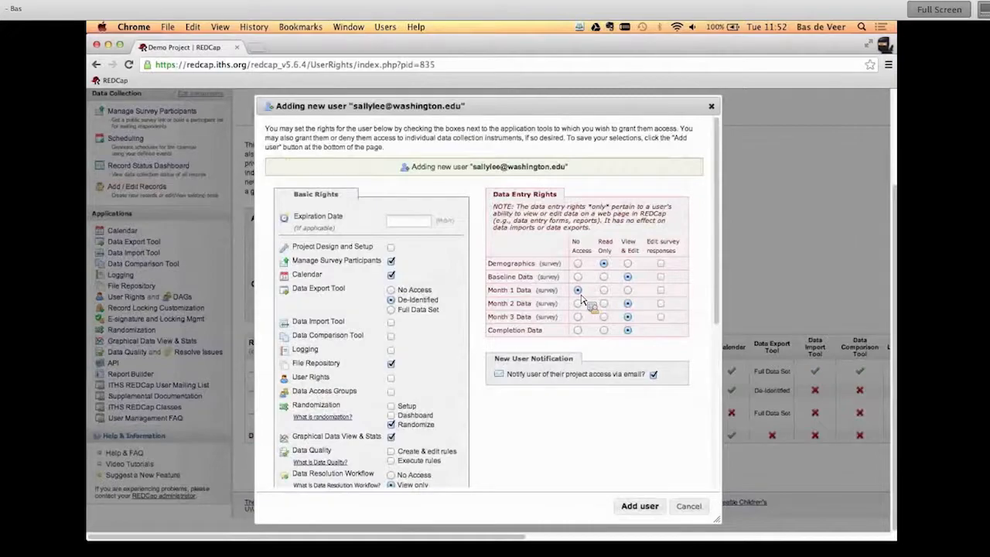
click(603, 317)
click(641, 507)
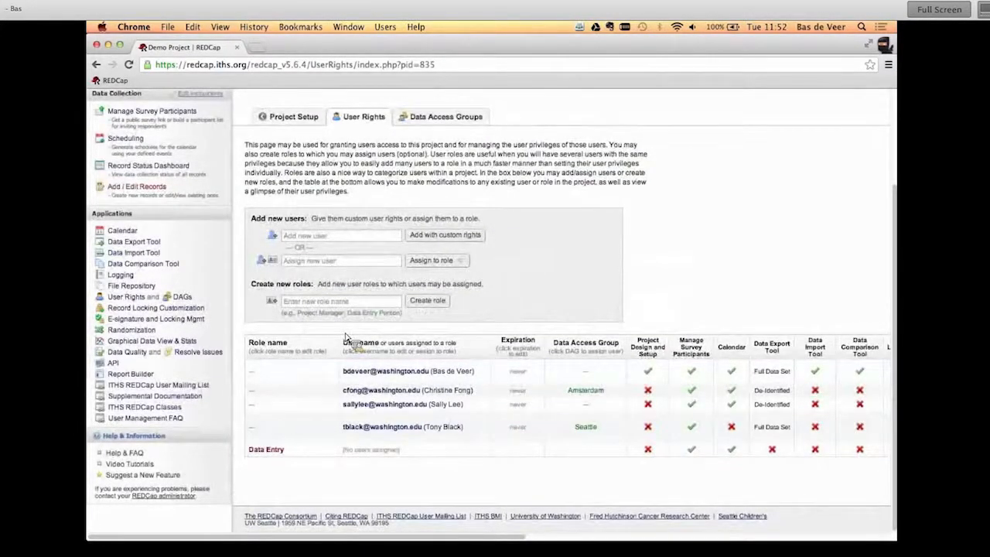
Step: On the Data Access Groups page, choose the new user for group assignment
click(446, 122)
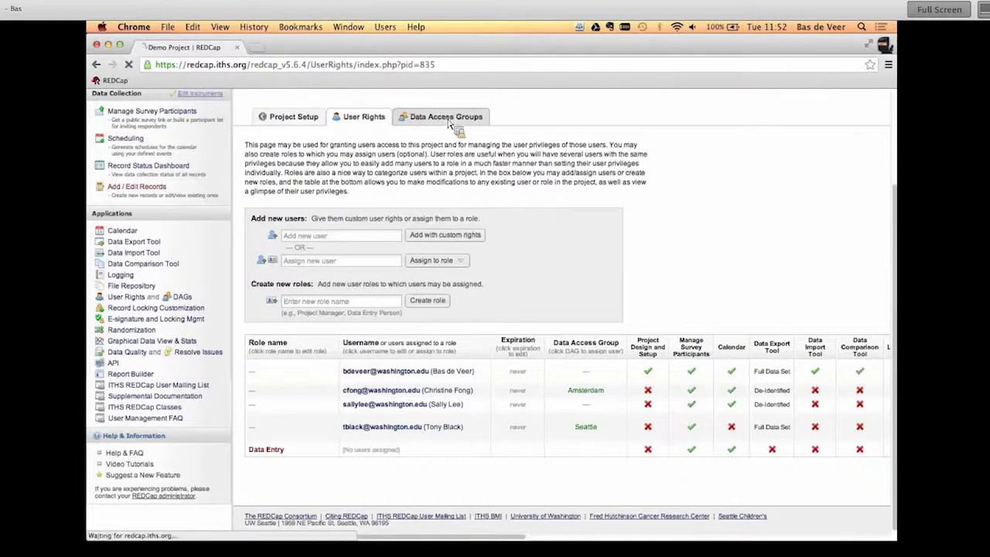
scroll(479, 267, down, 5)
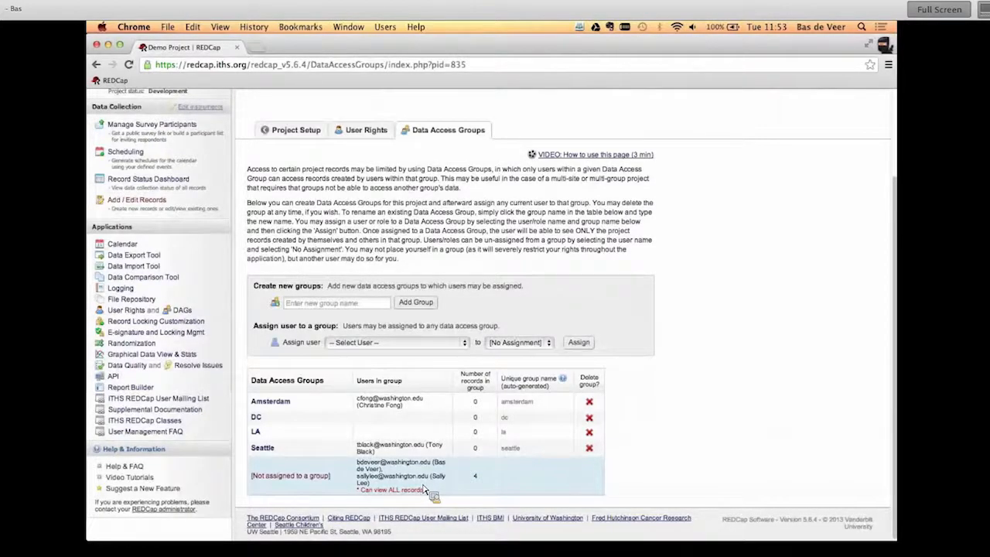
click(445, 342)
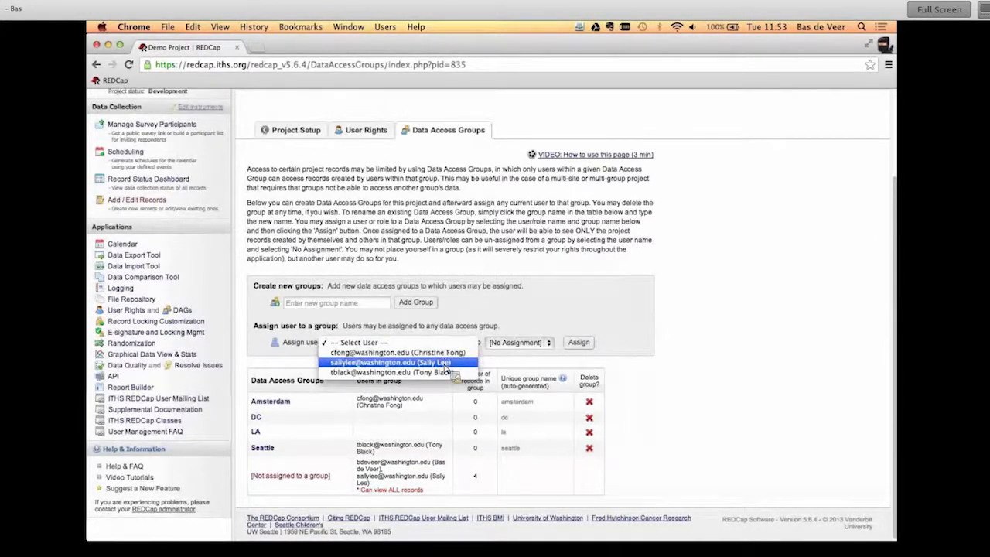
click(455, 361)
Step: Assign the user to the DC data access group
click(535, 345)
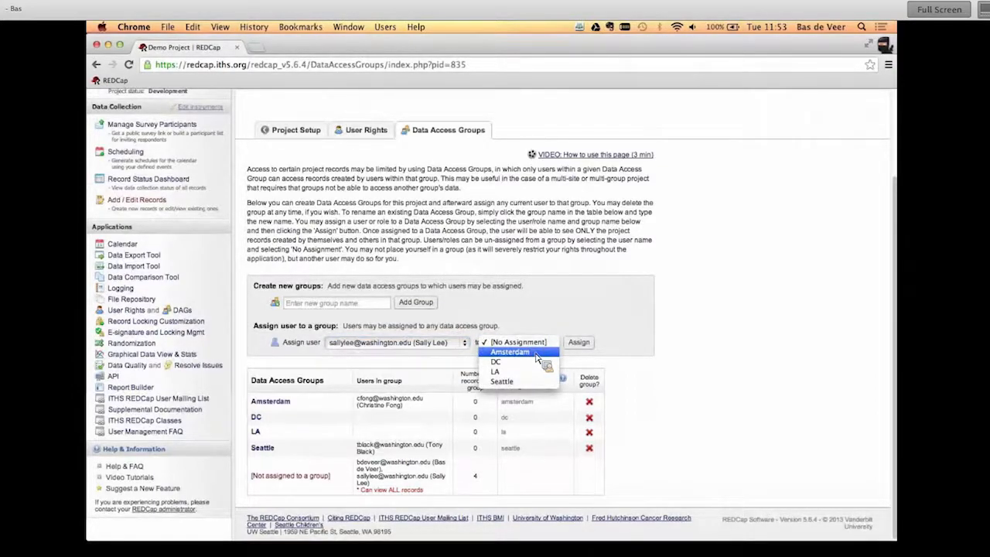
click(535, 355)
click(538, 346)
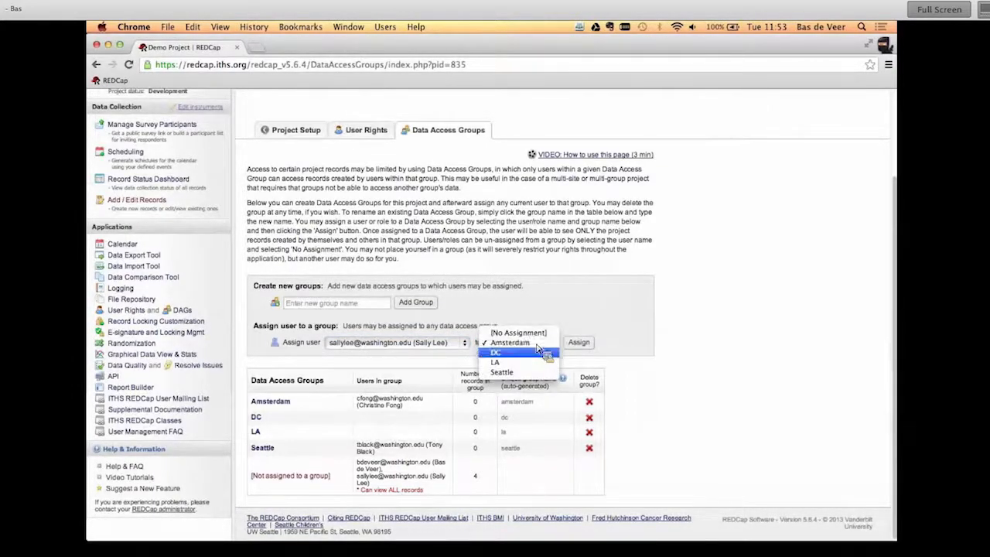
click(538, 353)
click(578, 345)
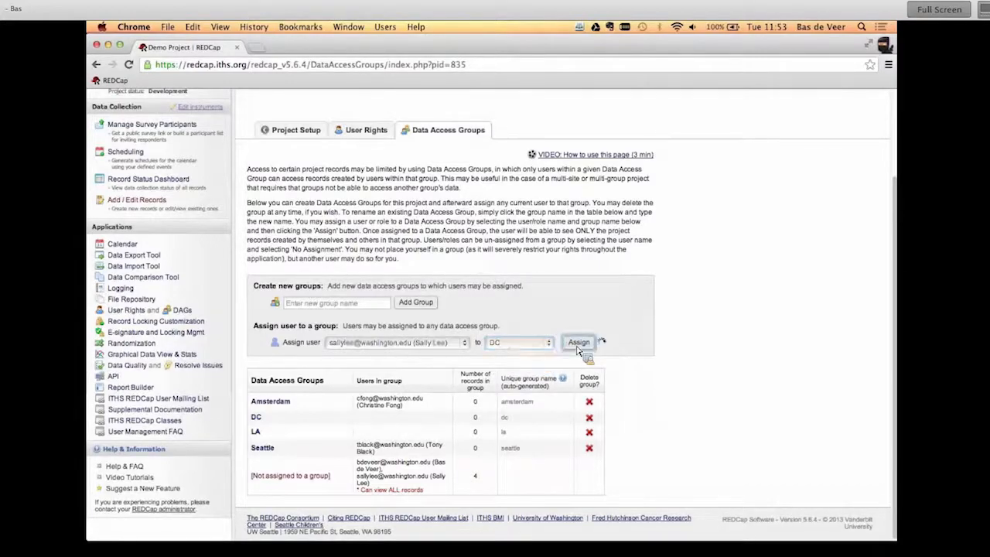